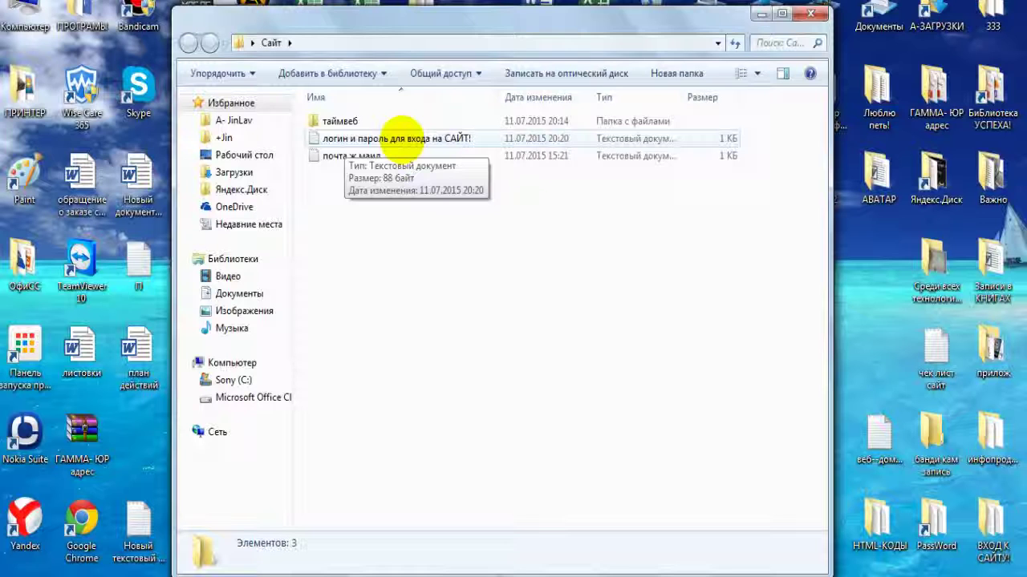
- Open the text file "логин и пароль для входа на САЙТ!" and copy the login address from it
{"action": "double_click", "coordinate": [397, 138]}
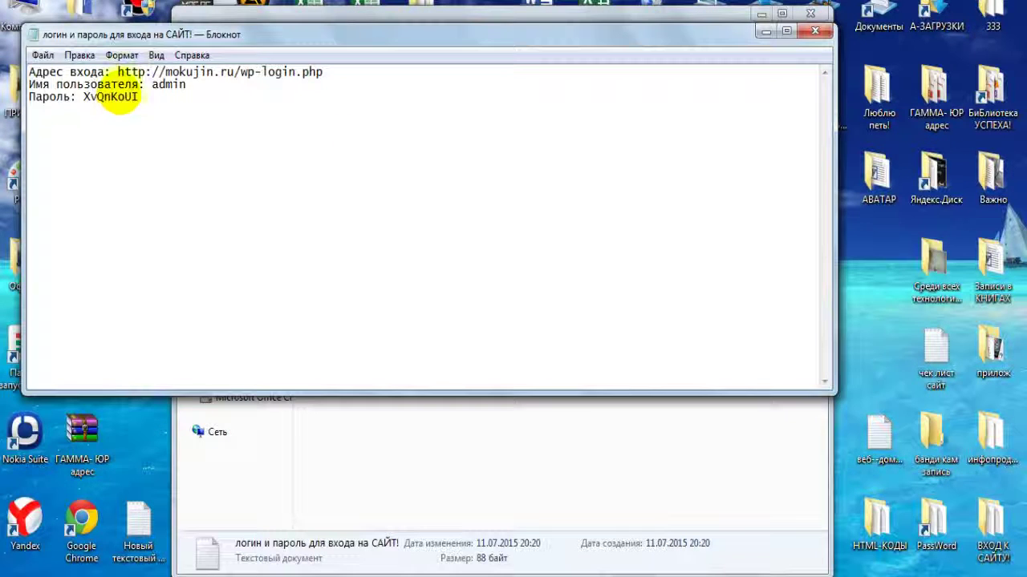
{"action": "left_click_drag", "start_coordinate": [323, 72], "coordinate": [119, 71]}
{"action": "right_click", "coordinate": [121, 72]}
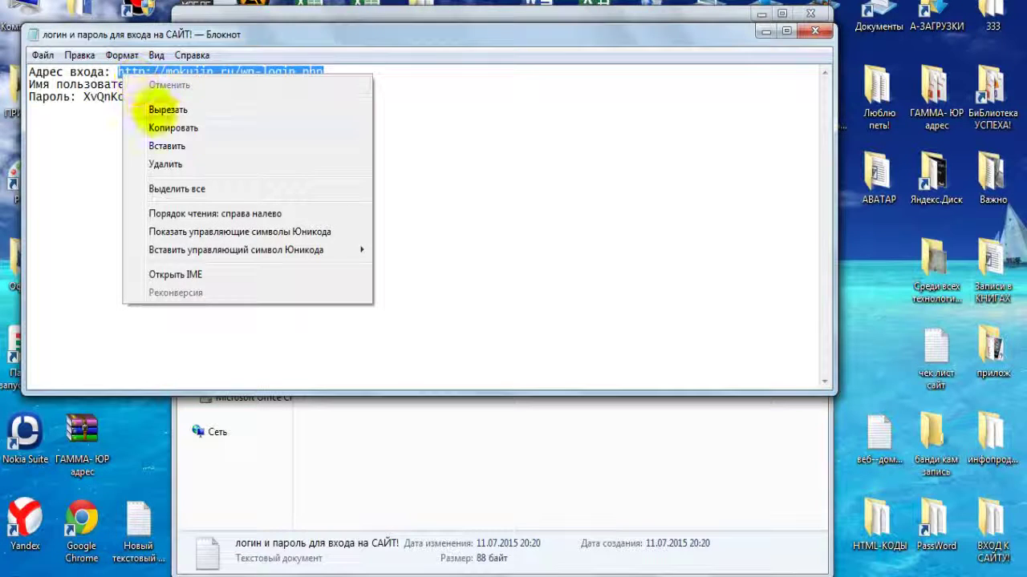
{"action": "left_click", "coordinate": [191, 128]}
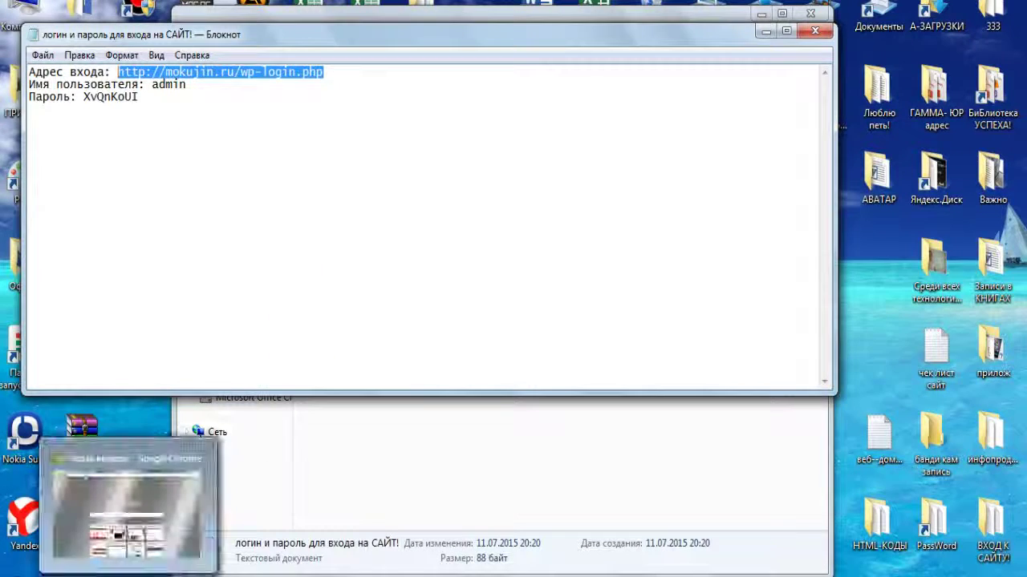
{"action": "left_click", "coordinate": [149, 513]}
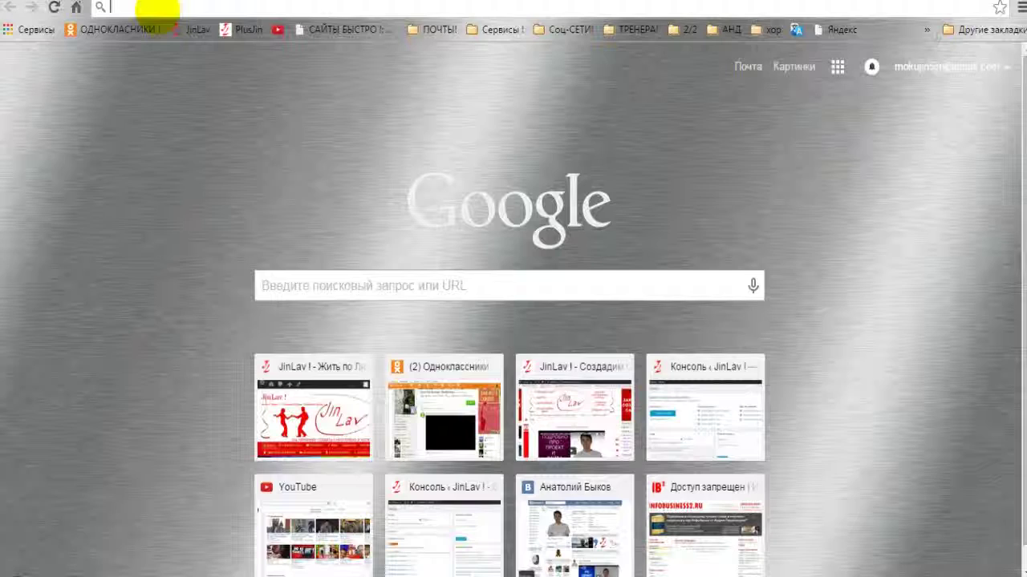
{"action": "right_click", "coordinate": [154, 9]}
{"action": "left_click", "coordinate": [199, 90]}
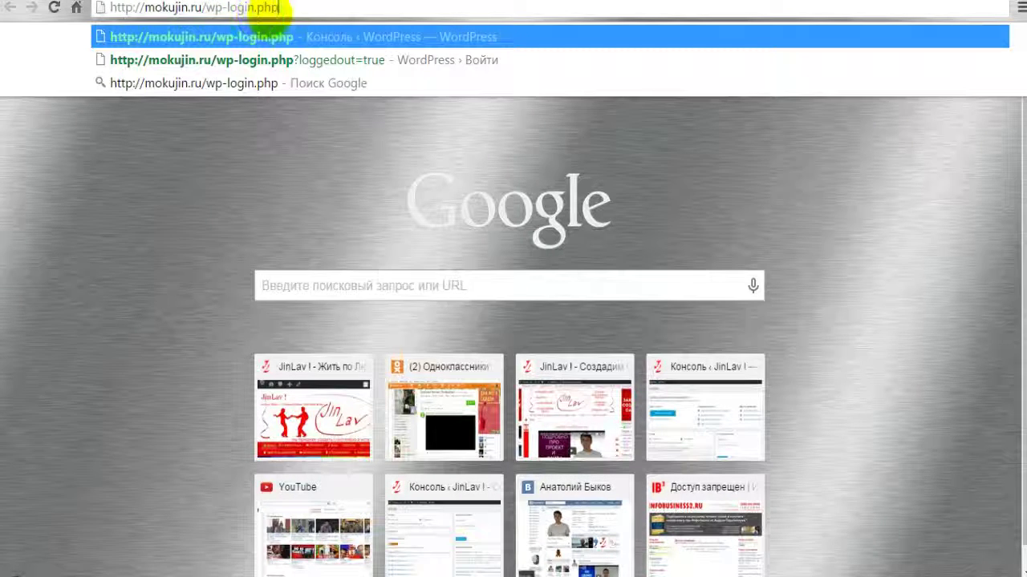
{"action": "left_click", "coordinate": [288, 9]}
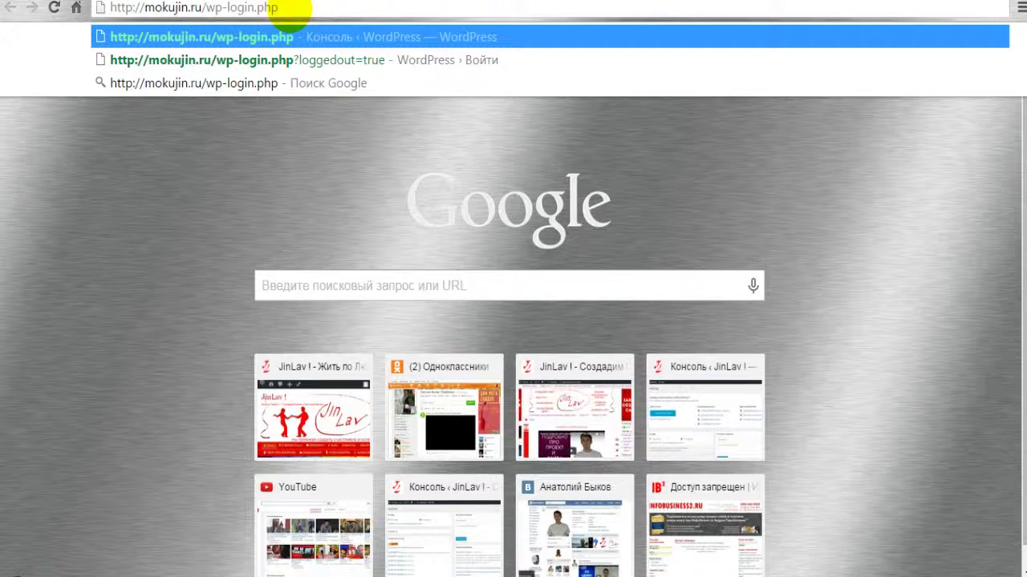
{"action": "key", "text": "Return"}
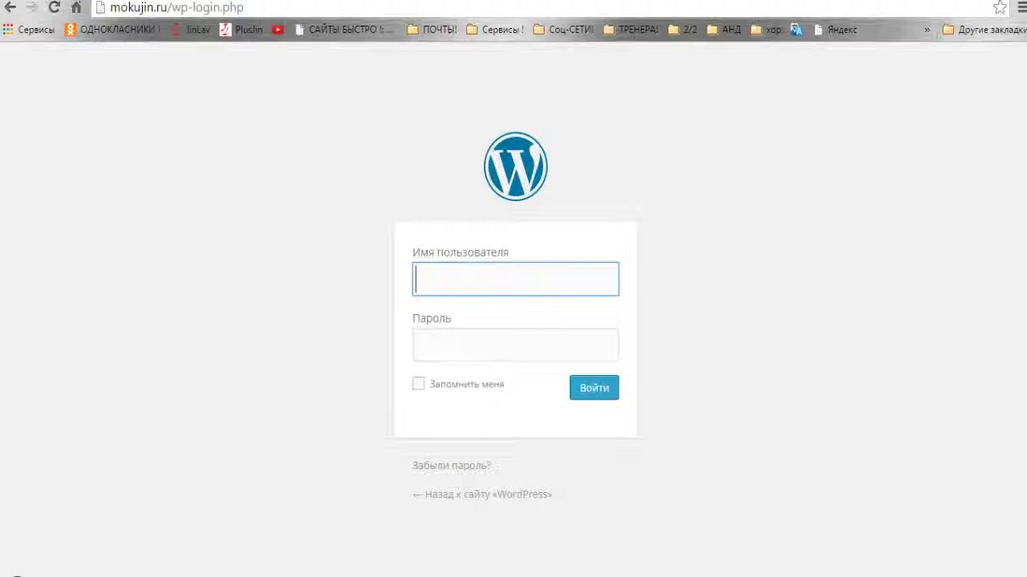
- Copy the username admin from the Notepad login file and paste it into the WordPress username field
{"action": "mouse_move", "coordinate": [261, 575]}
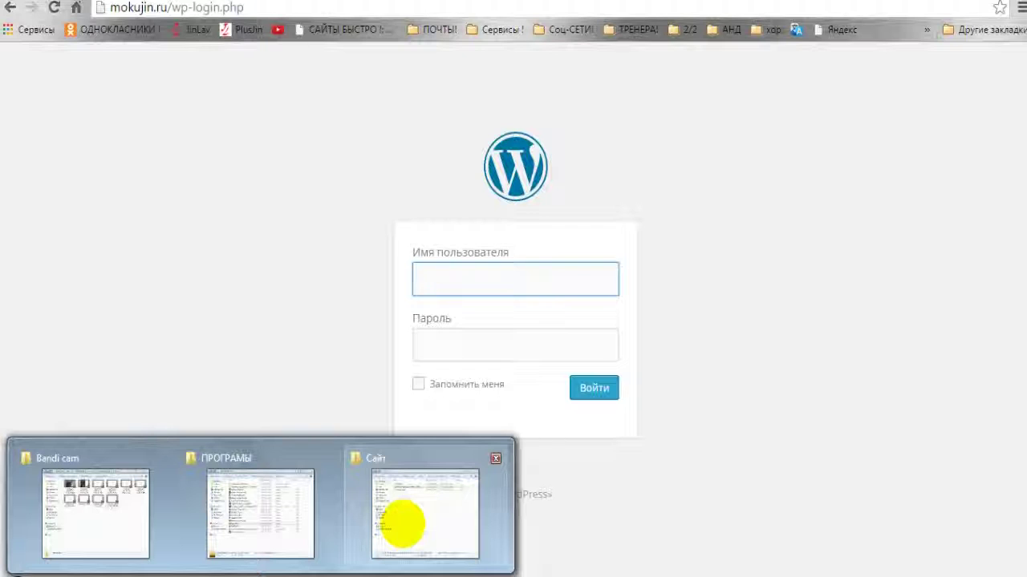
{"action": "mouse_move", "coordinate": [224, 575]}
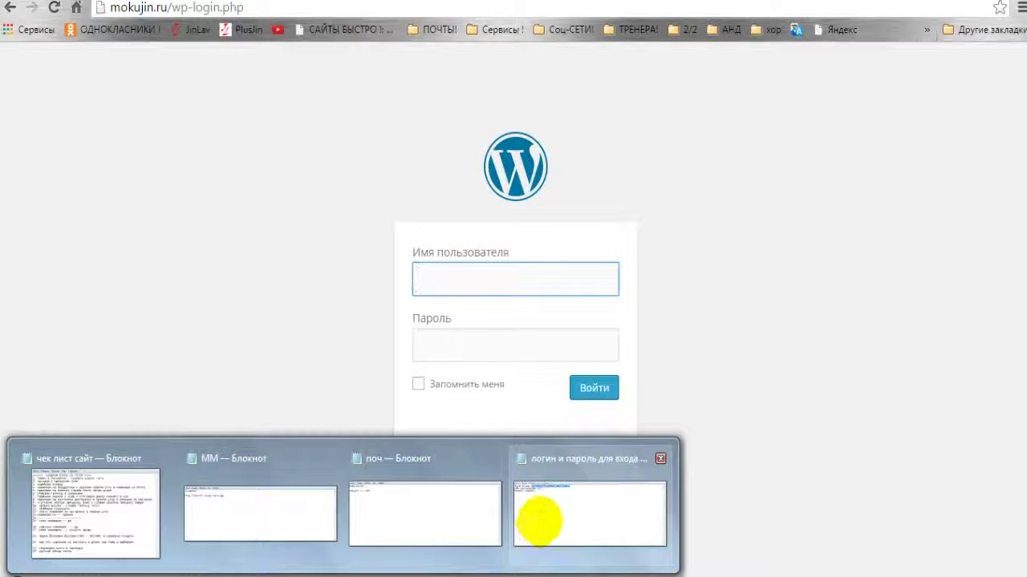
{"action": "left_click", "coordinate": [539, 521]}
{"action": "left_click", "coordinate": [188, 85]}
{"action": "left_click_drag", "start_coordinate": [188, 86], "coordinate": [154, 88]}
{"action": "right_click", "coordinate": [155, 87]}
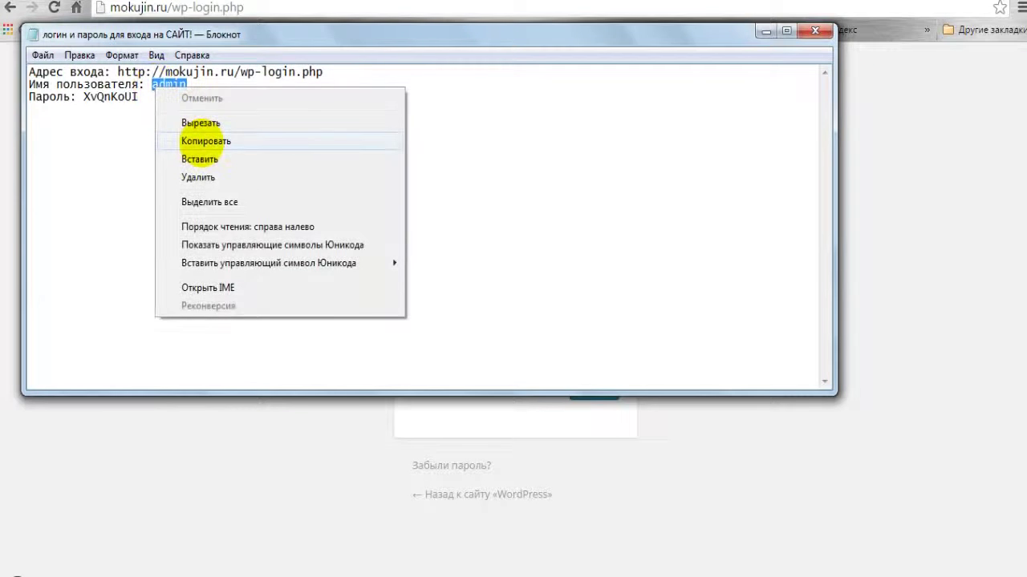
{"action": "left_click", "coordinate": [205, 141]}
{"action": "left_click", "coordinate": [283, 430]}
{"action": "left_click", "coordinate": [450, 290]}
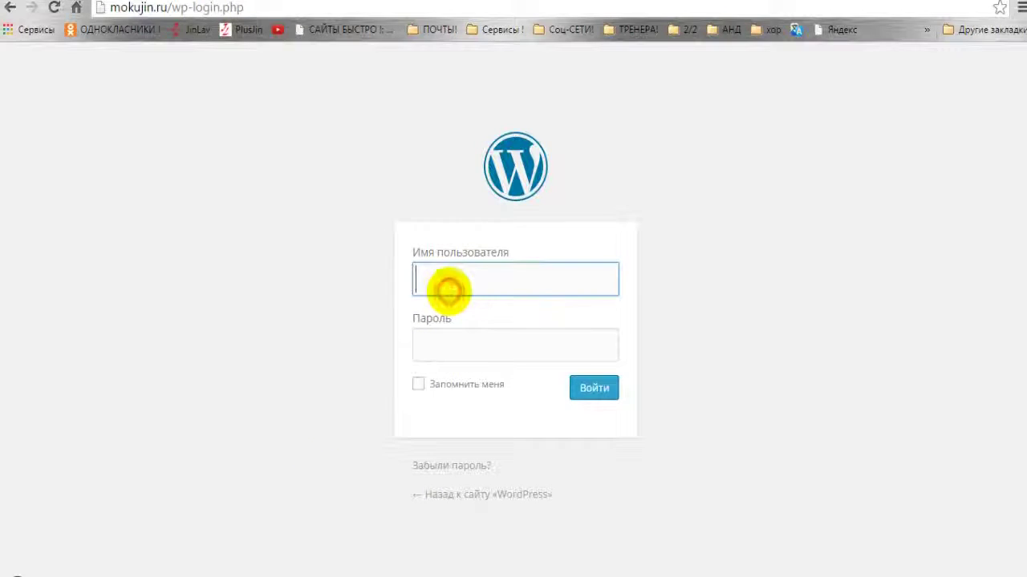
{"action": "left_click", "coordinate": [447, 302]}
- Copy the account password from the Notepad login file and paste it into the WordPress password field
{"action": "left_click", "coordinate": [424, 346]}
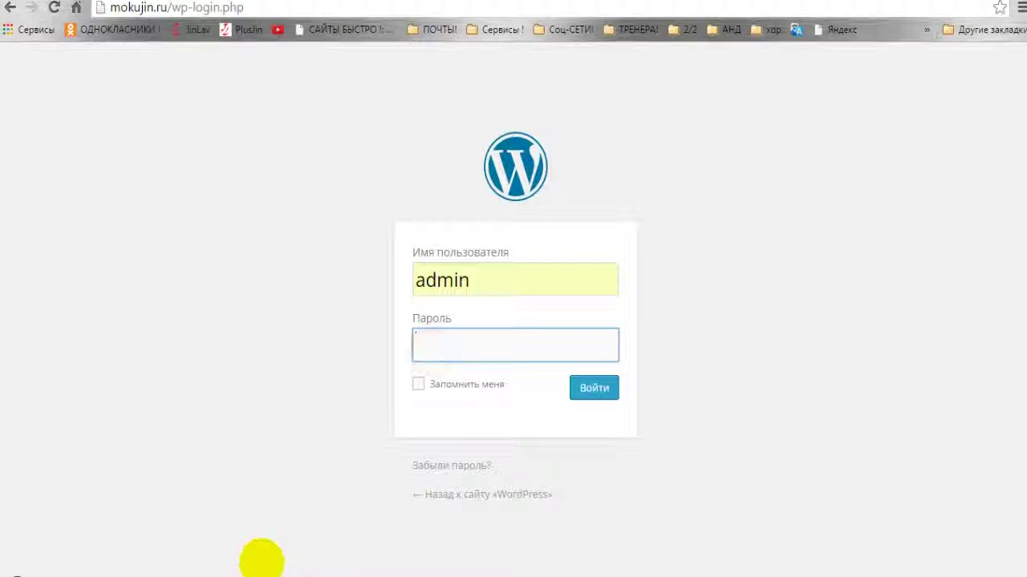
{"action": "left_click", "coordinate": [566, 512]}
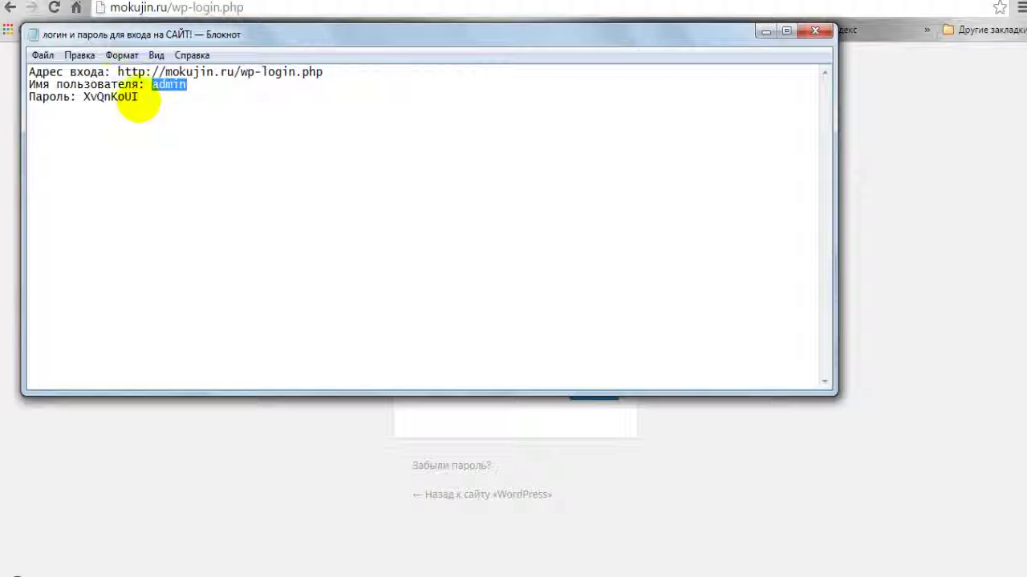
{"action": "double_click", "coordinate": [101, 98]}
{"action": "right_click", "coordinate": [87, 98]}
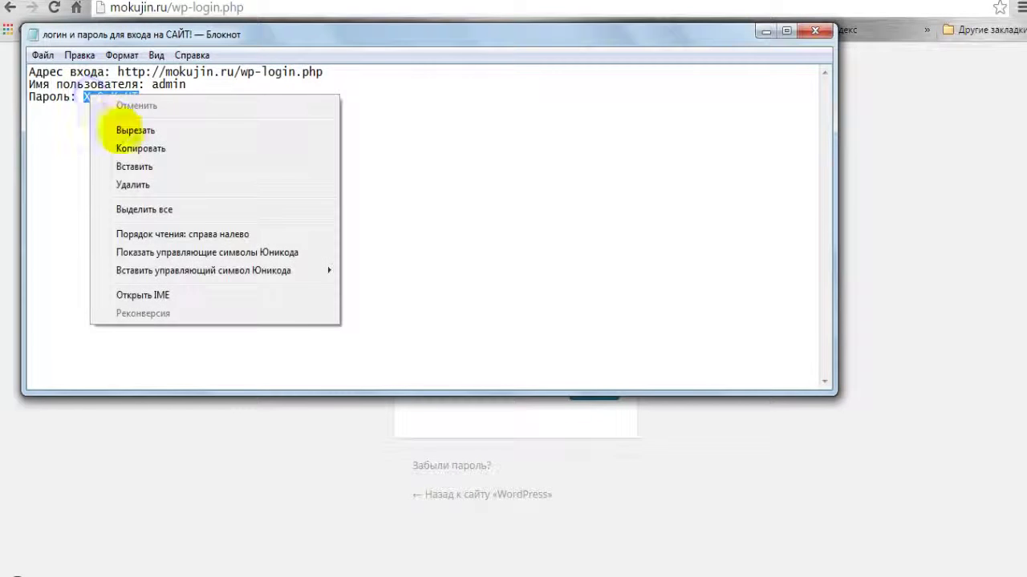
{"action": "left_click", "coordinate": [138, 150]}
{"action": "left_click", "coordinate": [287, 473]}
{"action": "left_click", "coordinate": [422, 345]}
{"action": "right_click", "coordinate": [422, 345]}
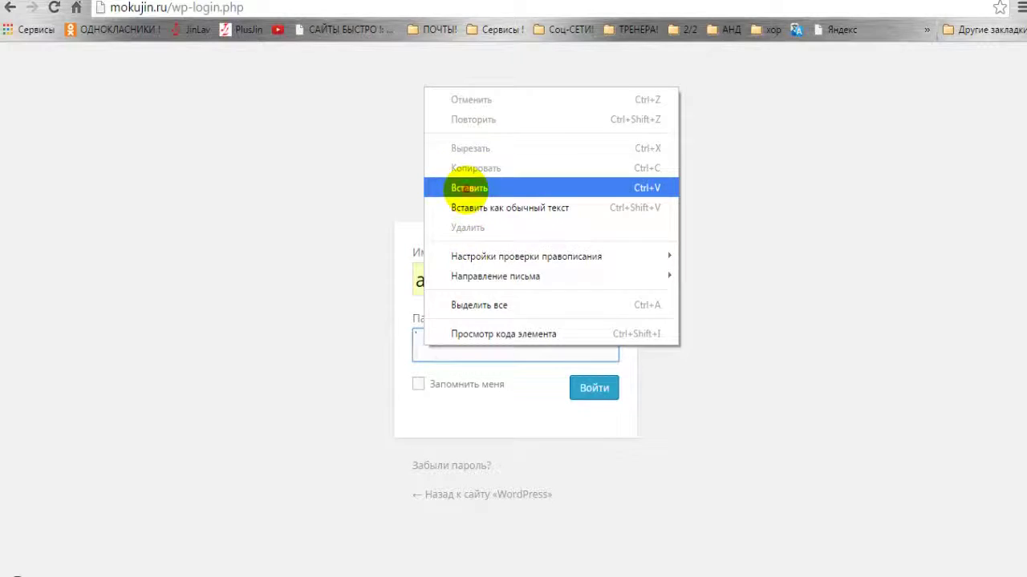
{"action": "left_click", "coordinate": [441, 188]}
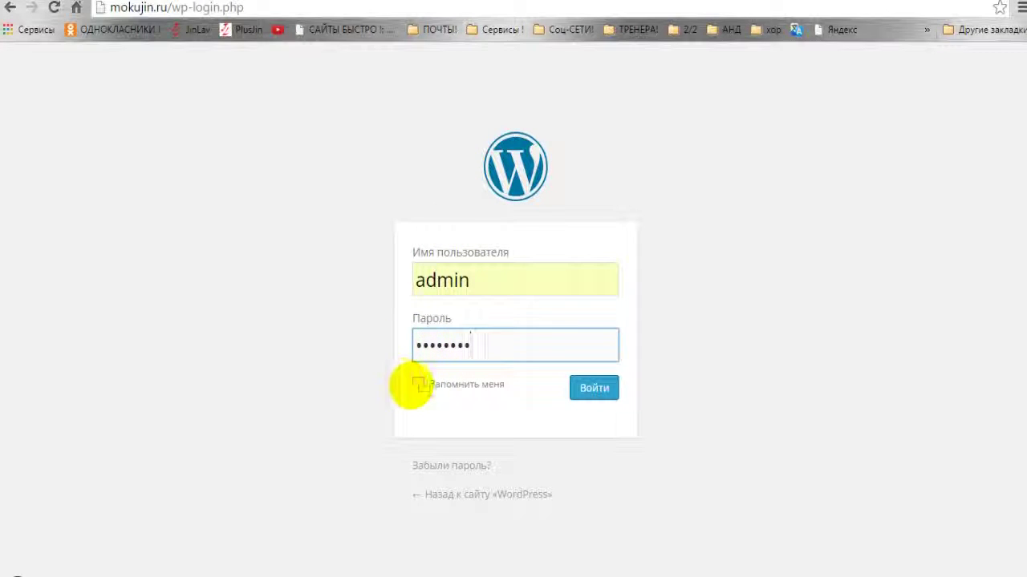
- Log in to WordPress with "Запомнить меня" enabled and let the browser save the password
{"action": "left_click", "coordinate": [417, 384]}
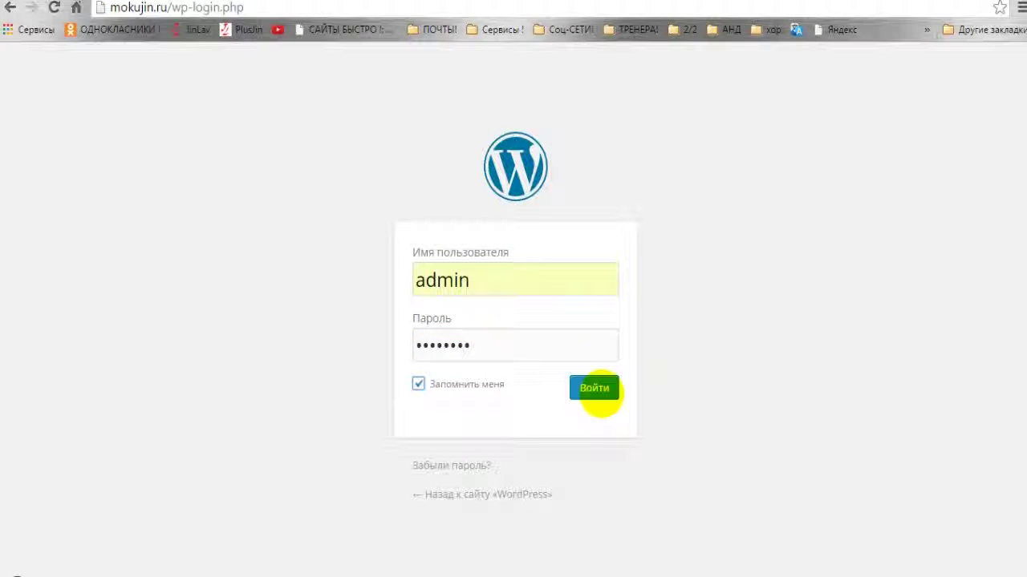
{"action": "left_click", "coordinate": [598, 390]}
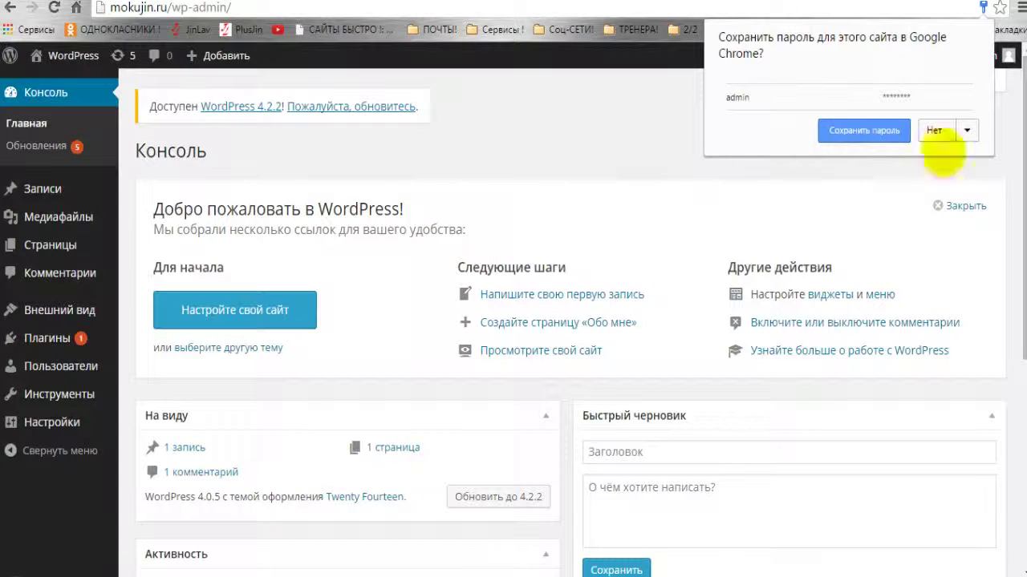
{"action": "left_click", "coordinate": [864, 131]}
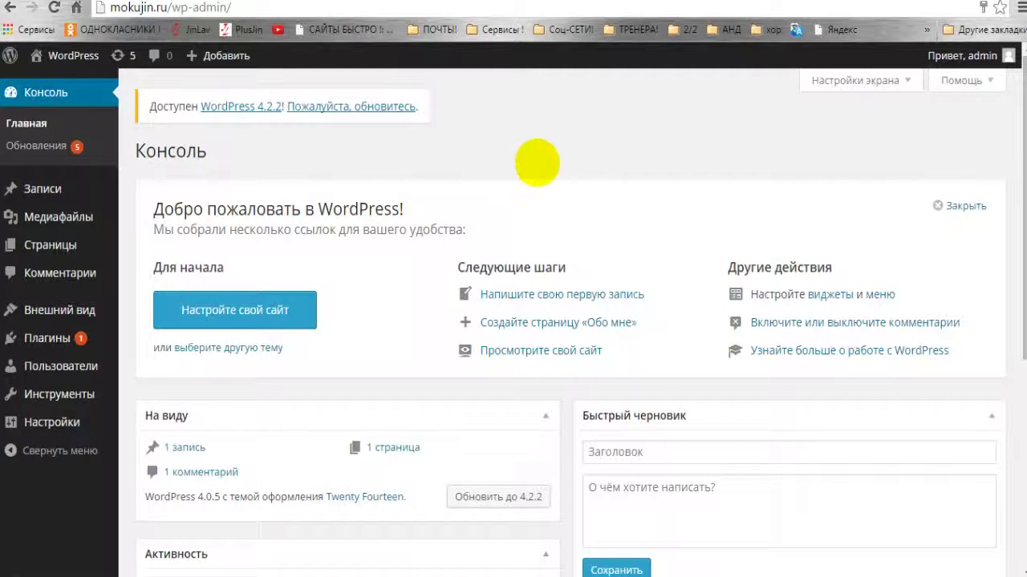
- View the site's public home page and examine its sidebar, sample post and footer
{"action": "mouse_move", "coordinate": [48, 52]}
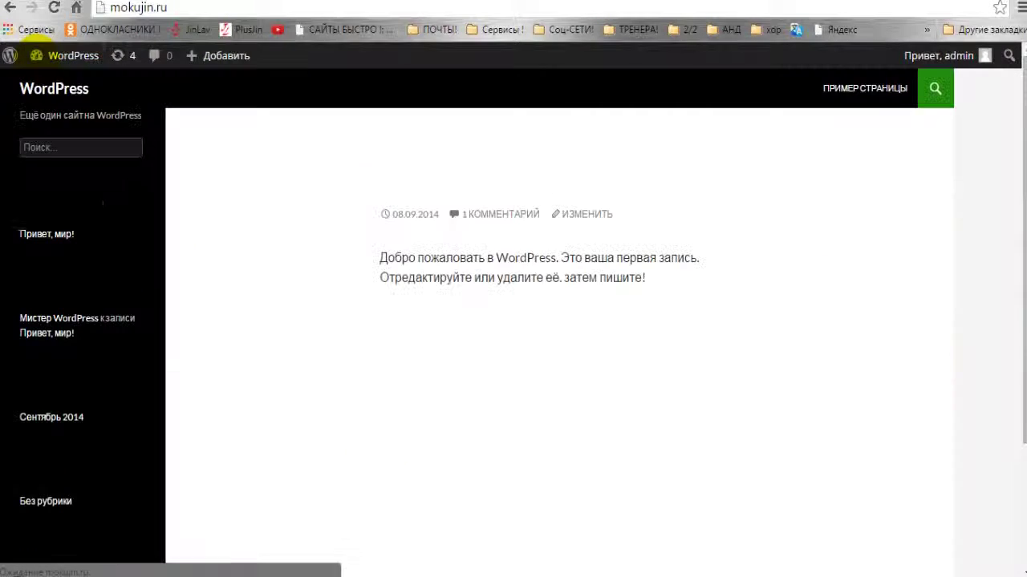
{"action": "scroll", "coordinate": [452, 217], "scroll_direction": "down", "scroll_amount": 3}
{"action": "scroll", "coordinate": [546, 349], "scroll_direction": "up", "scroll_amount": 3}
{"action": "scroll", "coordinate": [186, 344], "scroll_direction": "down", "scroll_amount": 3}
{"action": "scroll", "coordinate": [185, 344], "scroll_direction": "up", "scroll_amount": 3}
{"action": "scroll", "coordinate": [805, 424], "scroll_direction": "down", "scroll_amount": 3}
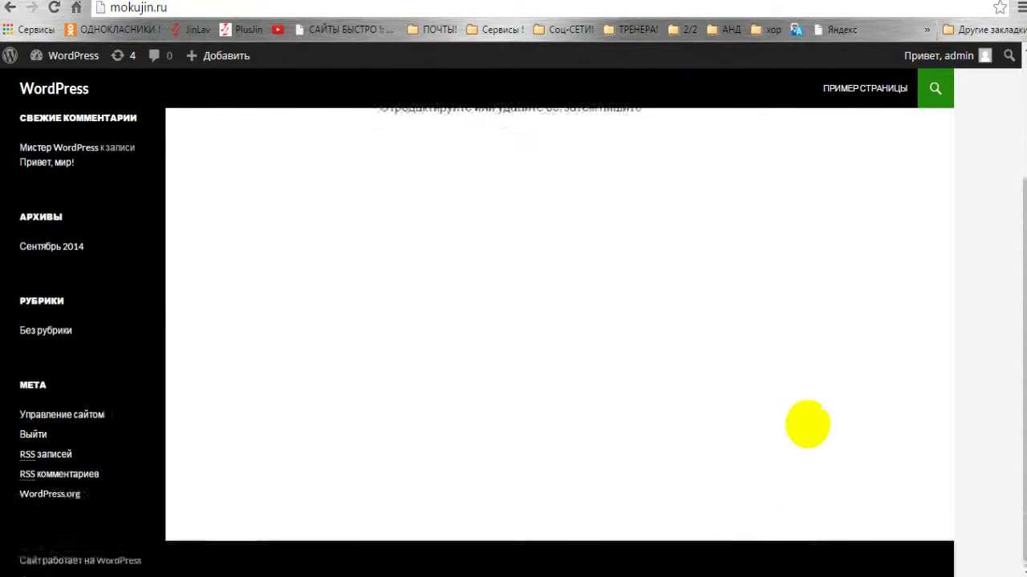
{"action": "scroll", "coordinate": [489, 270], "scroll_direction": "up", "scroll_amount": 3}
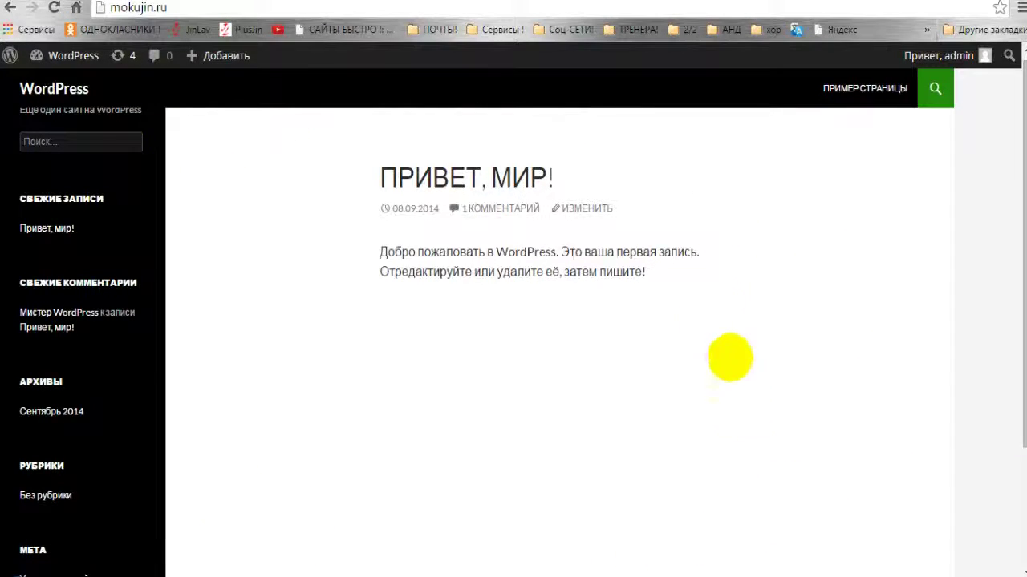
{"action": "scroll", "coordinate": [658, 417], "scroll_direction": "up", "scroll_amount": 1}
{"action": "scroll", "coordinate": [180, 257], "scroll_direction": "down", "scroll_amount": 2}
{"action": "scroll", "coordinate": [172, 320], "scroll_direction": "up", "scroll_amount": 2}
{"action": "scroll", "coordinate": [168, 329], "scroll_direction": "down", "scroll_amount": 1}
{"action": "scroll", "coordinate": [168, 329], "scroll_direction": "down", "scroll_amount": 2}
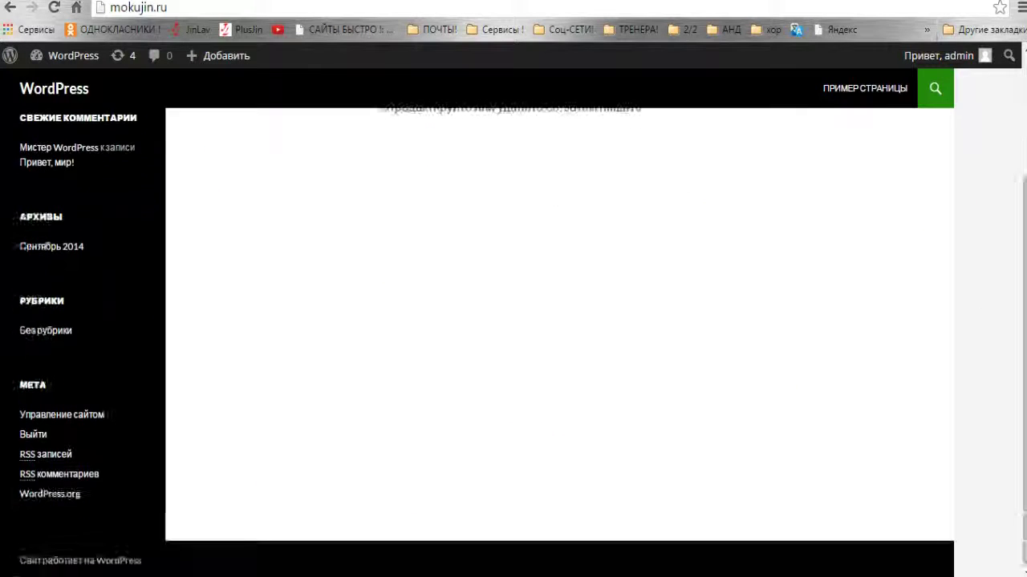
{"action": "scroll", "coordinate": [169, 329], "scroll_direction": "up", "scroll_amount": 3}
{"action": "scroll", "coordinate": [914, 321], "scroll_direction": "down", "scroll_amount": 2}
{"action": "scroll", "coordinate": [894, 213], "scroll_direction": "up", "scroll_amount": 2}
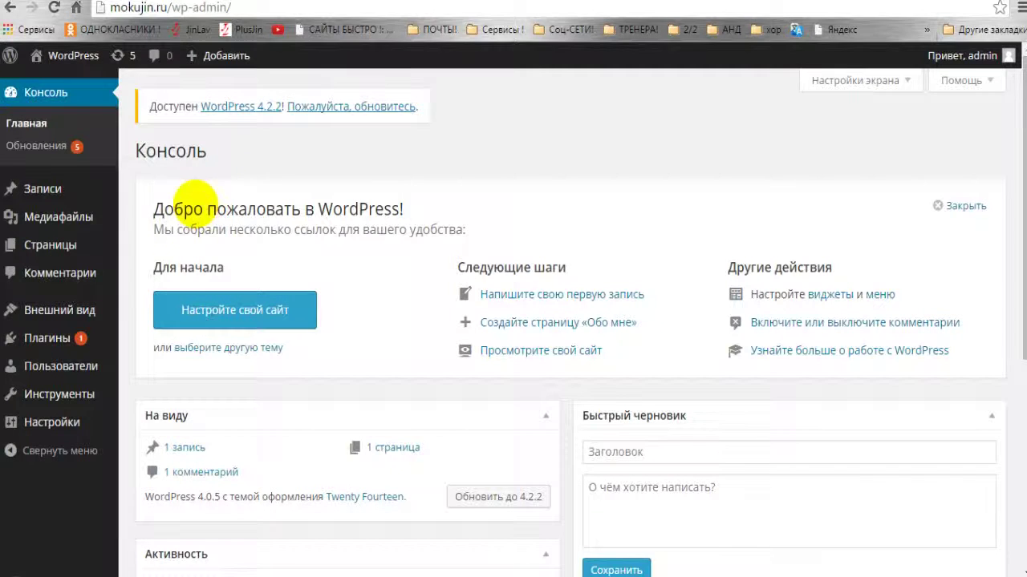
- Open the site's installed themes and go to adding a new theme
{"action": "mouse_move", "coordinate": [58, 310]}
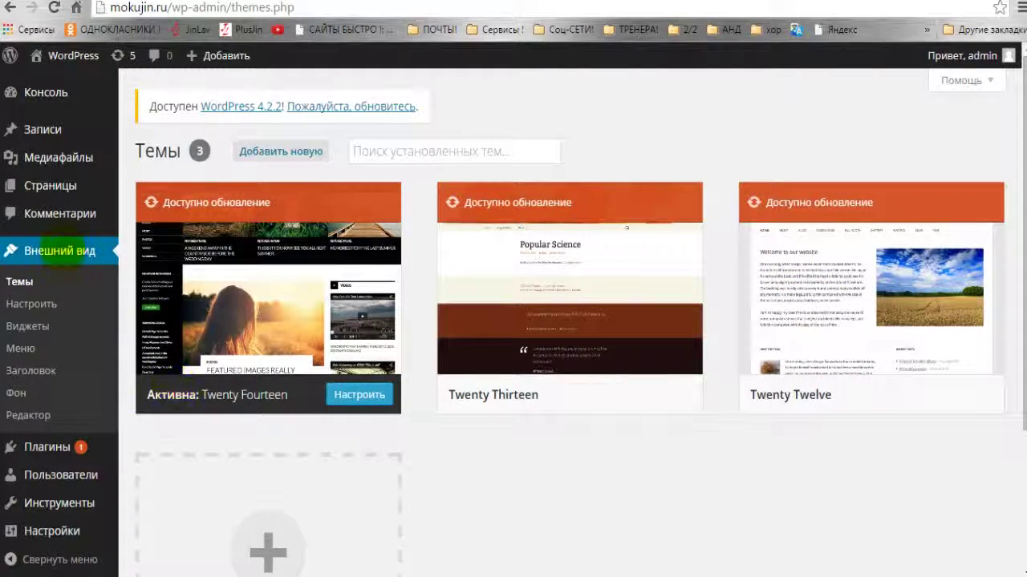
{"action": "mouse_move", "coordinate": [41, 130]}
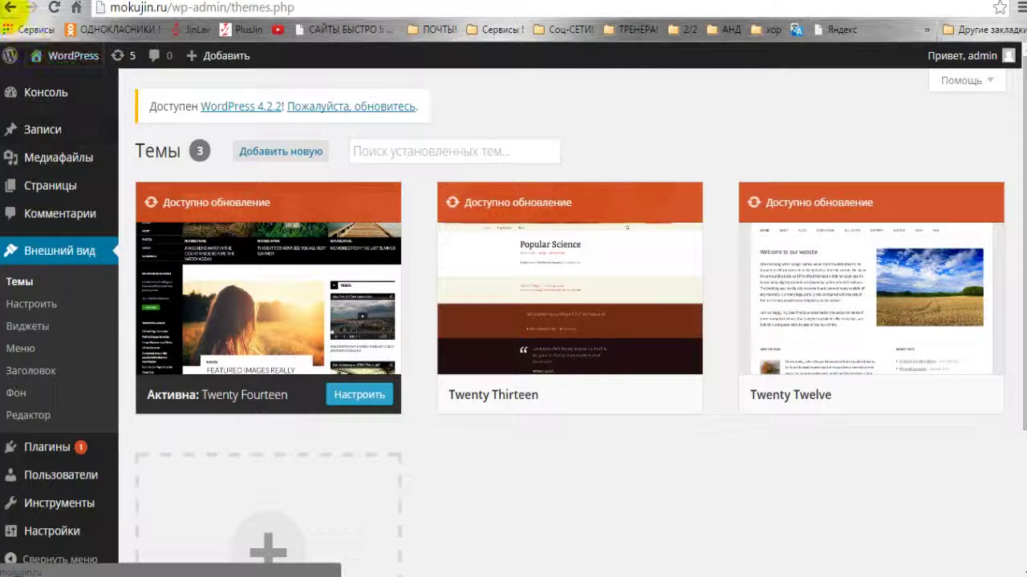
{"action": "left_click", "coordinate": [10, 8]}
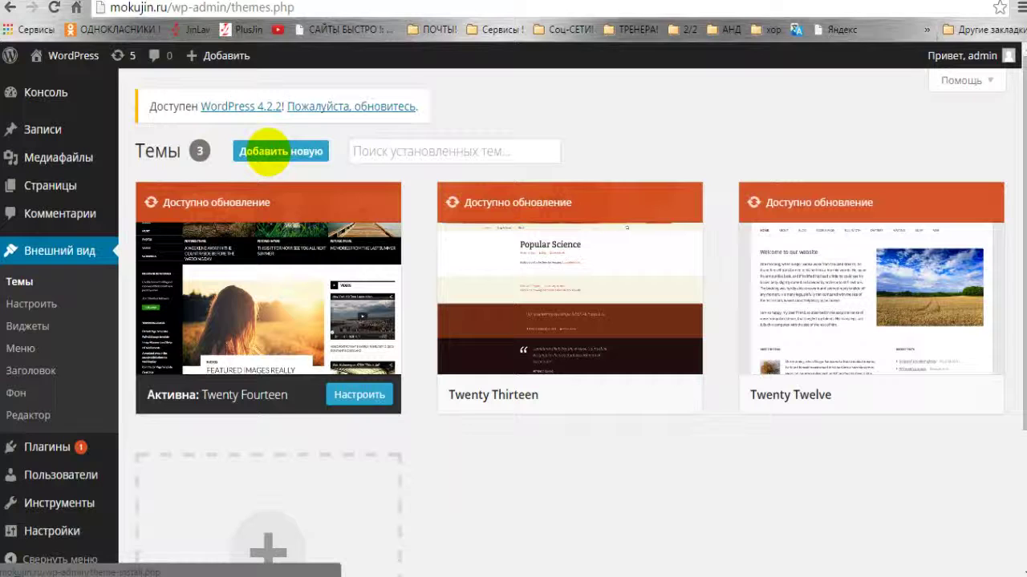
{"action": "left_click", "coordinate": [263, 152]}
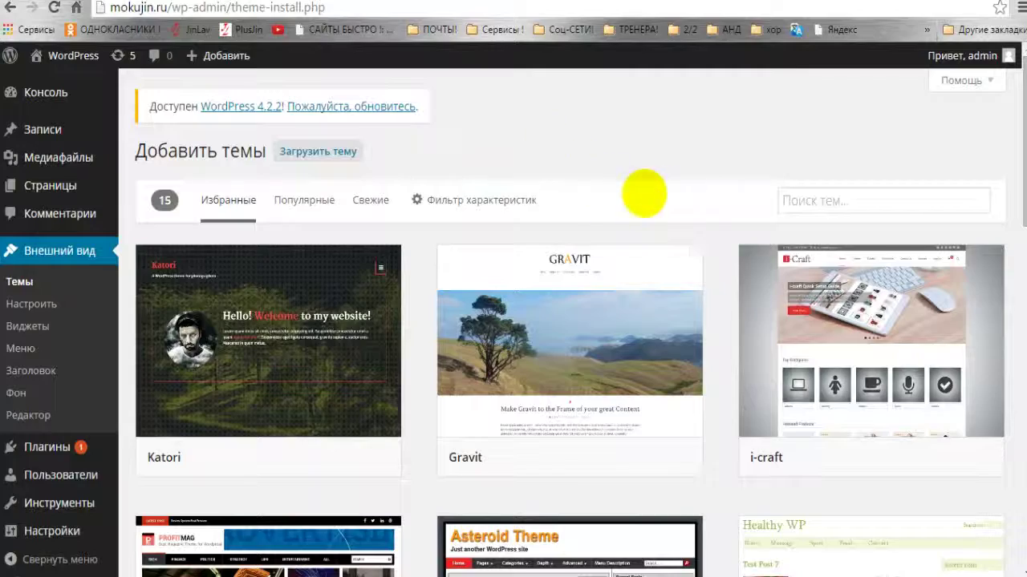
- Look through the featured themes offered for installation
{"action": "scroll", "coordinate": [481, 377], "scroll_direction": "down", "scroll_amount": 5}
{"action": "scroll", "coordinate": [786, 249], "scroll_direction": "down", "scroll_amount": 3}
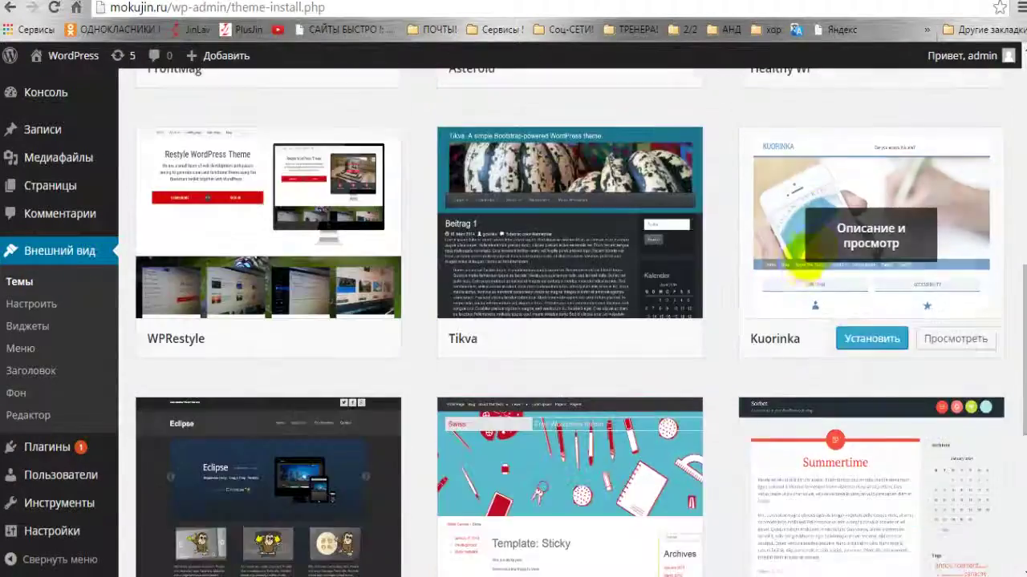
{"action": "scroll", "coordinate": [607, 286], "scroll_direction": "up", "scroll_amount": 8}
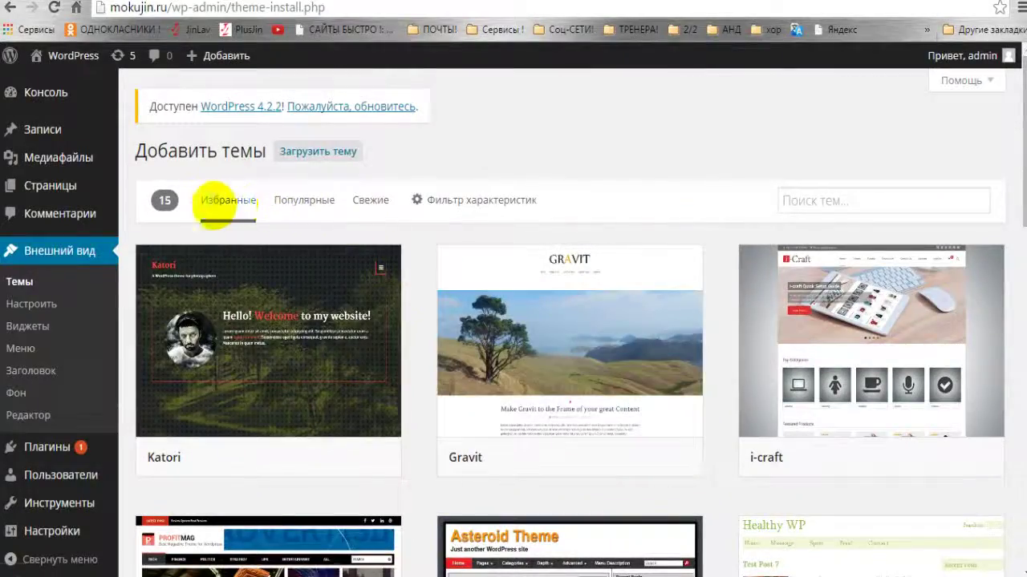
- Show the popular themes and look through their previews
{"action": "left_click", "coordinate": [295, 200]}
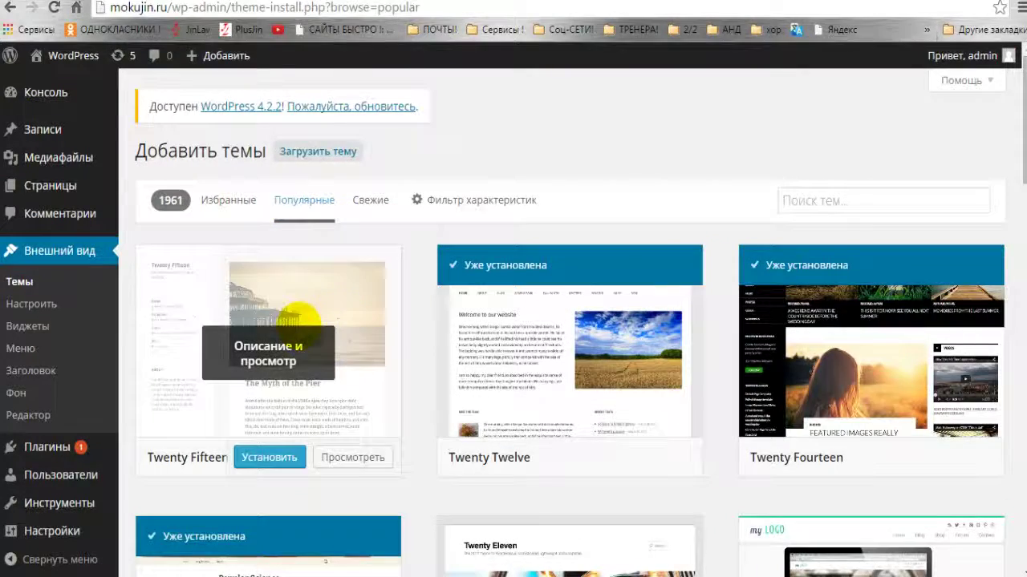
{"action": "scroll", "coordinate": [339, 362], "scroll_direction": "down", "scroll_amount": 3}
{"action": "scroll", "coordinate": [878, 374], "scroll_direction": "up", "scroll_amount": 2}
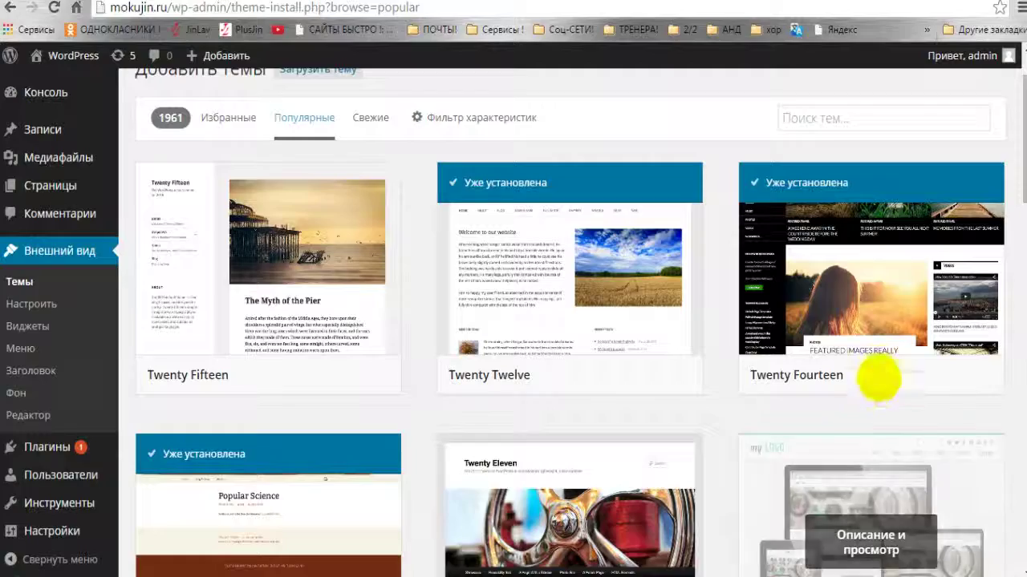
{"action": "scroll", "coordinate": [877, 374], "scroll_direction": "down", "scroll_amount": 8}
{"action": "scroll", "coordinate": [878, 377], "scroll_direction": "up", "scroll_amount": 4}
{"action": "scroll", "coordinate": [704, 399], "scroll_direction": "up", "scroll_amount": 5}
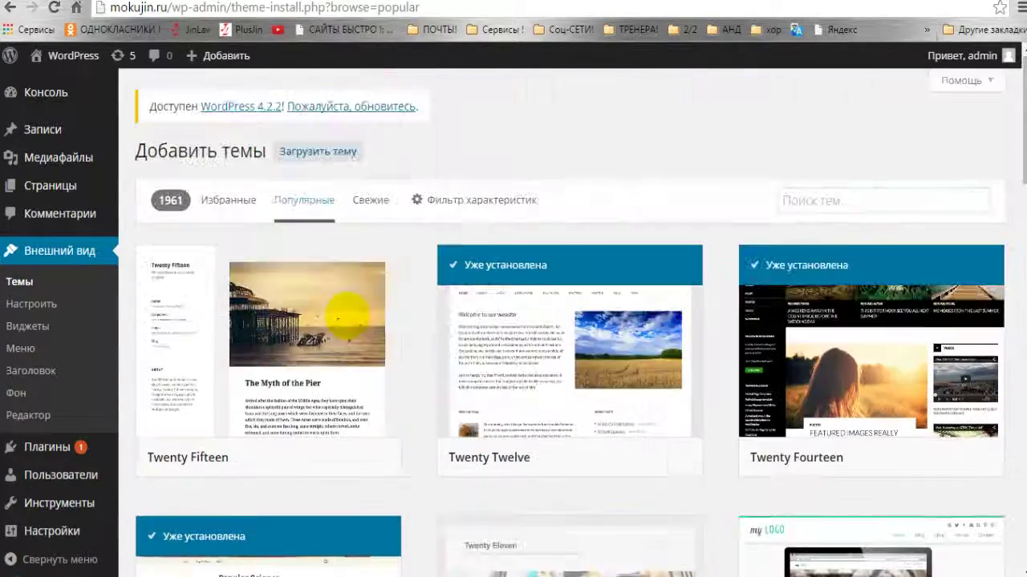
- Show the newest themes ("Свежие") and look through their previews
{"action": "left_click", "coordinate": [370, 201]}
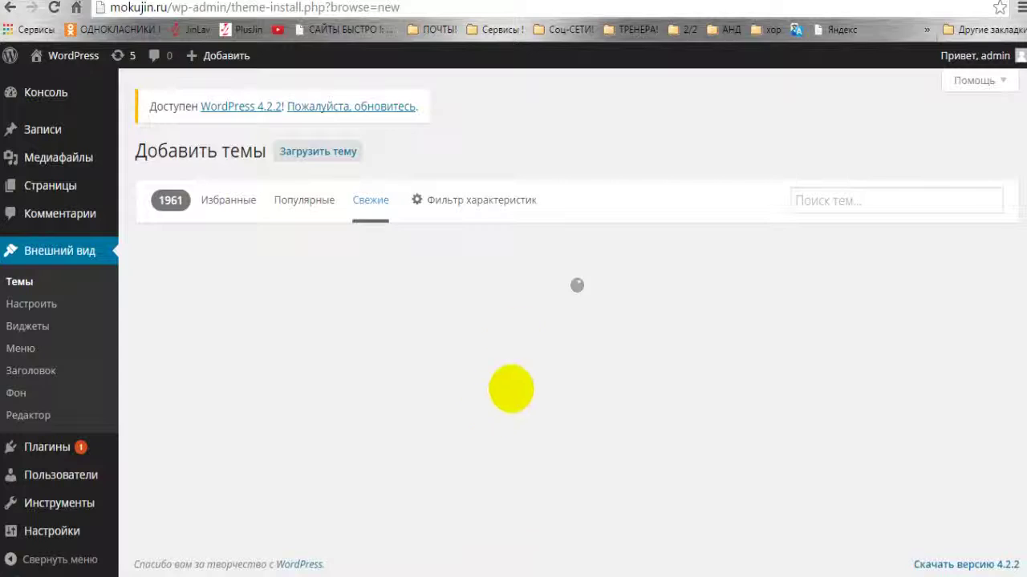
{"action": "scroll", "coordinate": [467, 371], "scroll_direction": "down", "scroll_amount": 3}
{"action": "scroll", "coordinate": [597, 417], "scroll_direction": "up", "scroll_amount": 1}
{"action": "scroll", "coordinate": [597, 417], "scroll_direction": "up", "scroll_amount": 1}
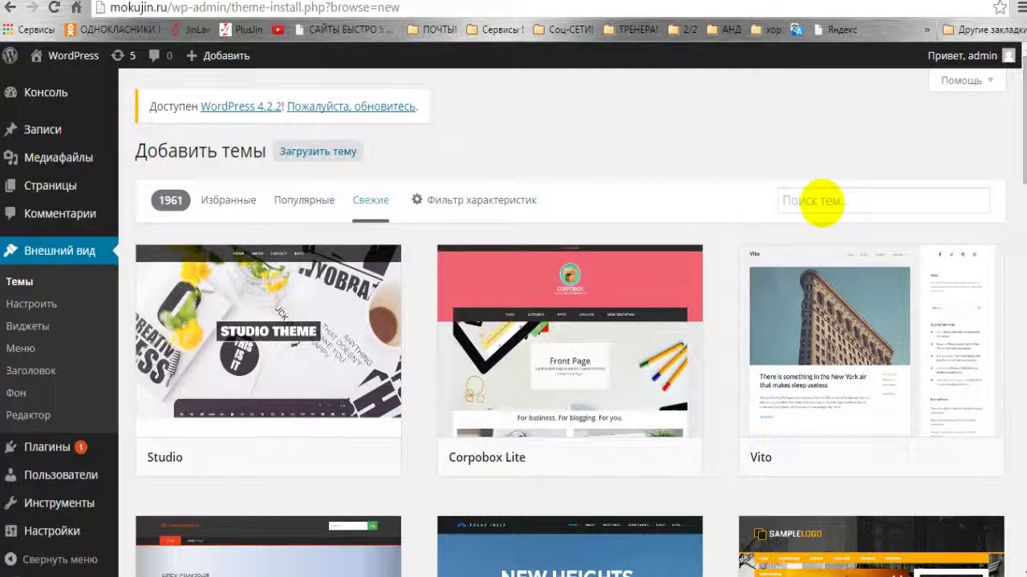
- Switch to the "MM" Notepad file and copy the theme name "Inception" from its first line
{"action": "left_click", "coordinate": [799, 201]}
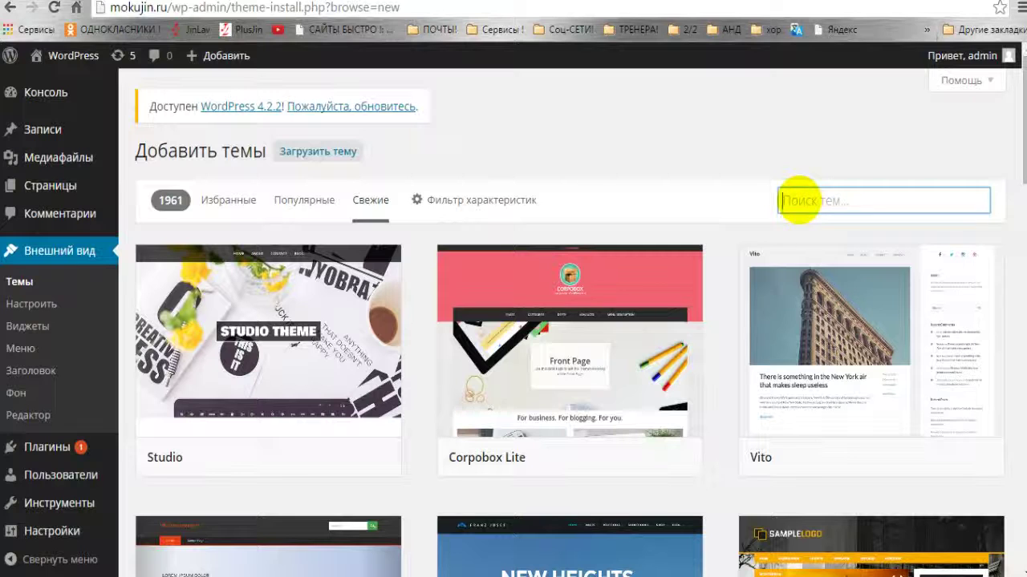
{"action": "left_click", "coordinate": [232, 576]}
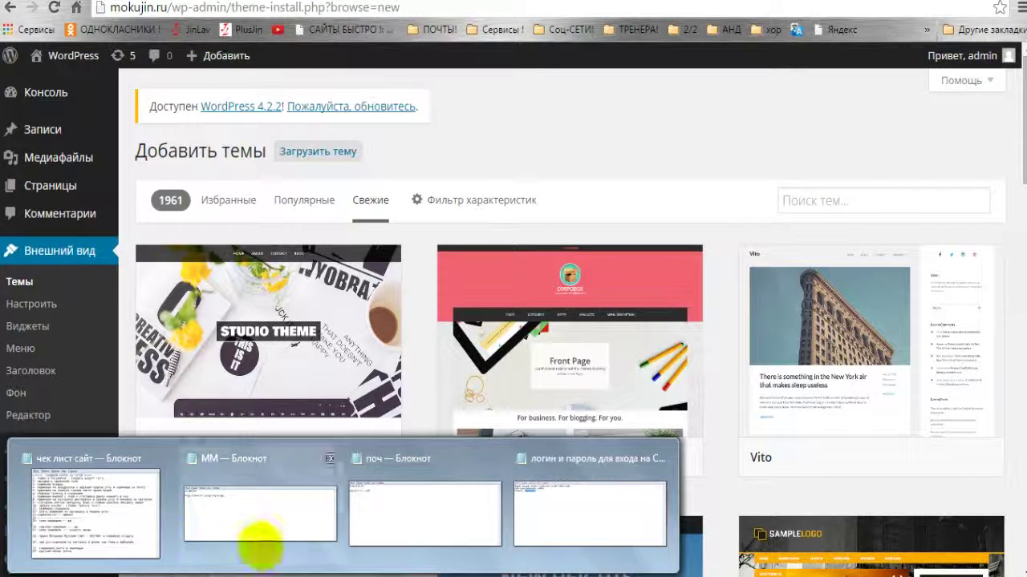
{"action": "left_click", "coordinate": [282, 521]}
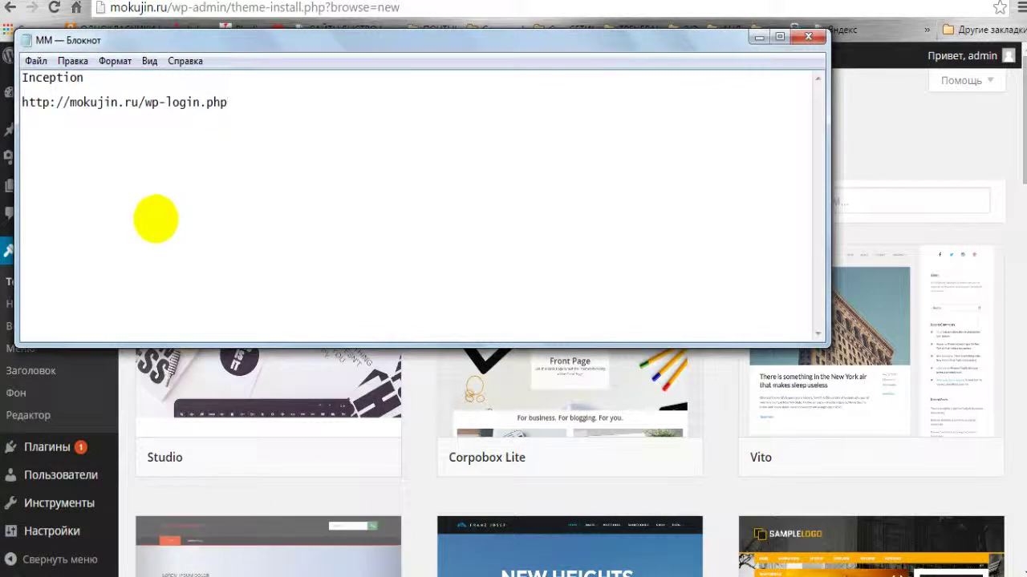
{"action": "left_click_drag", "start_coordinate": [82, 78], "coordinate": [22, 80]}
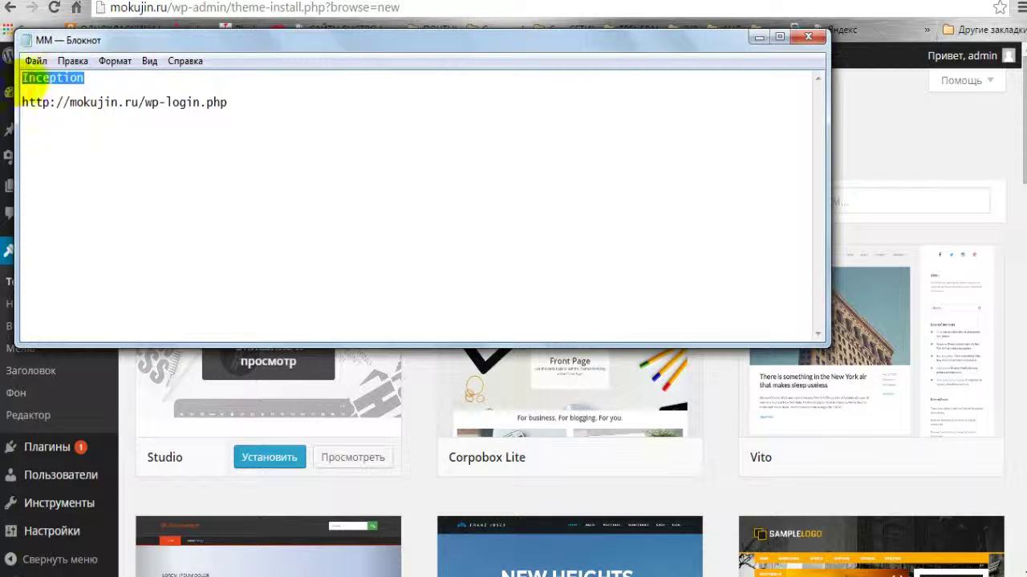
{"action": "right_click", "coordinate": [25, 80]}
{"action": "left_click", "coordinate": [120, 130]}
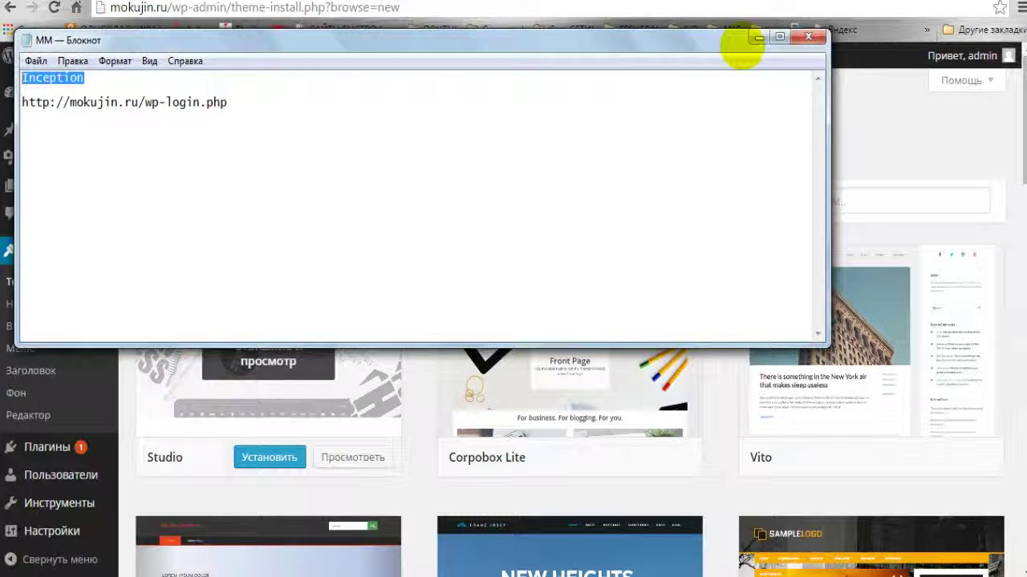
{"action": "left_click", "coordinate": [758, 37]}
- Return to the add-themes page in the browser and search the theme catalogue for "Inception"
{"action": "left_click", "coordinate": [782, 200]}
{"action": "right_click", "coordinate": [785, 199]}
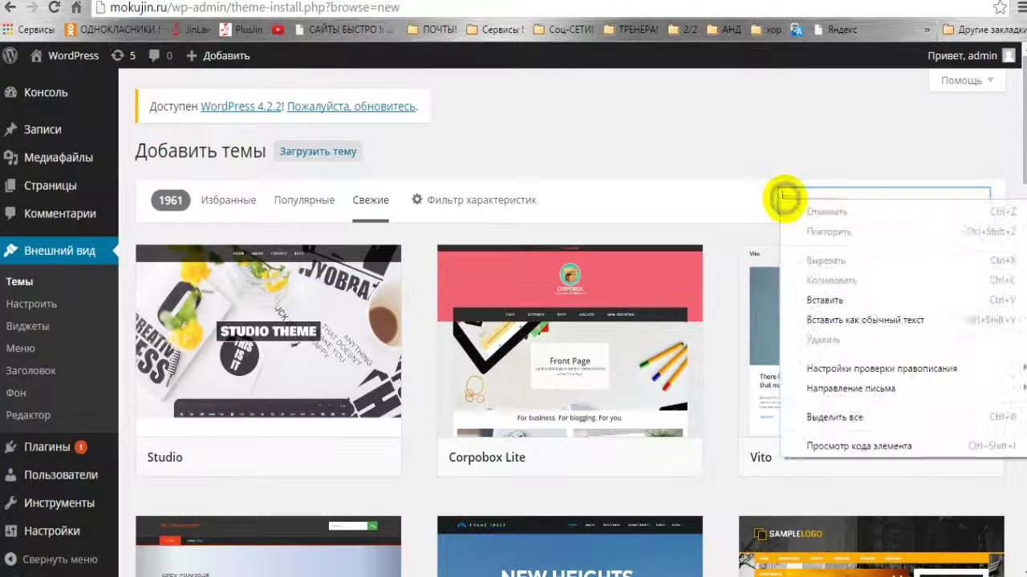
{"action": "left_click", "coordinate": [820, 292]}
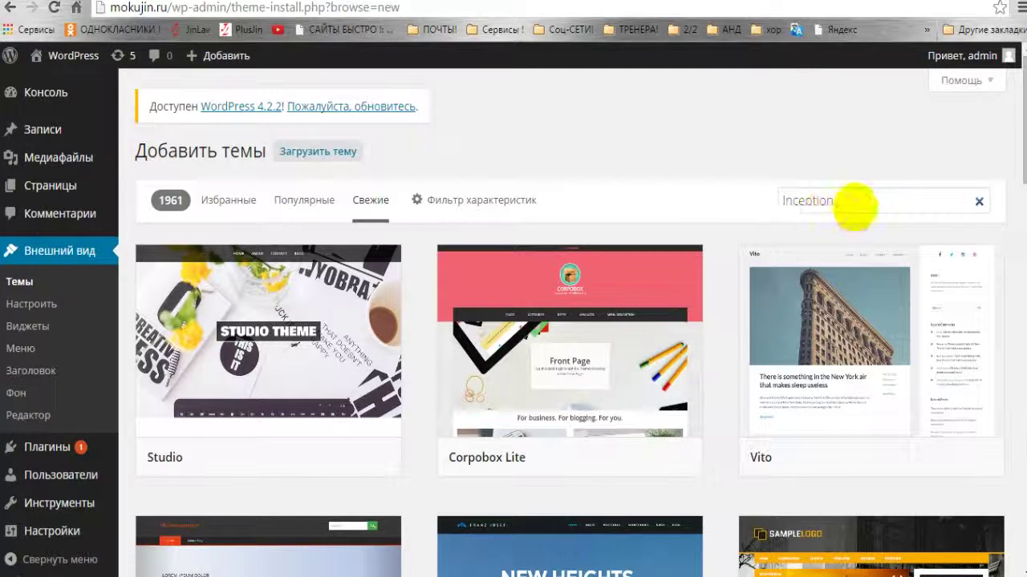
{"action": "left_click", "coordinate": [850, 202]}
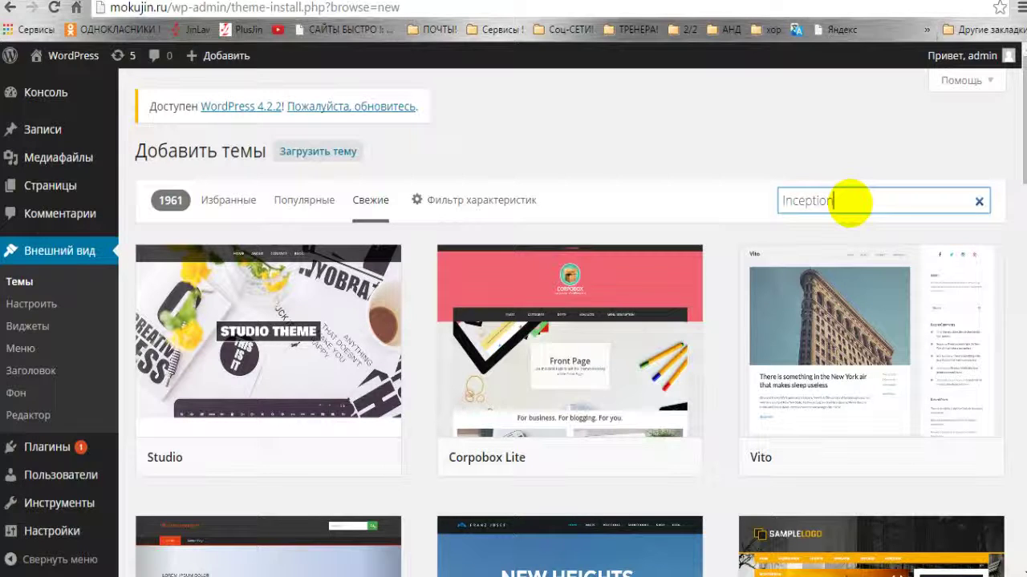
{"action": "key", "text": "Return"}
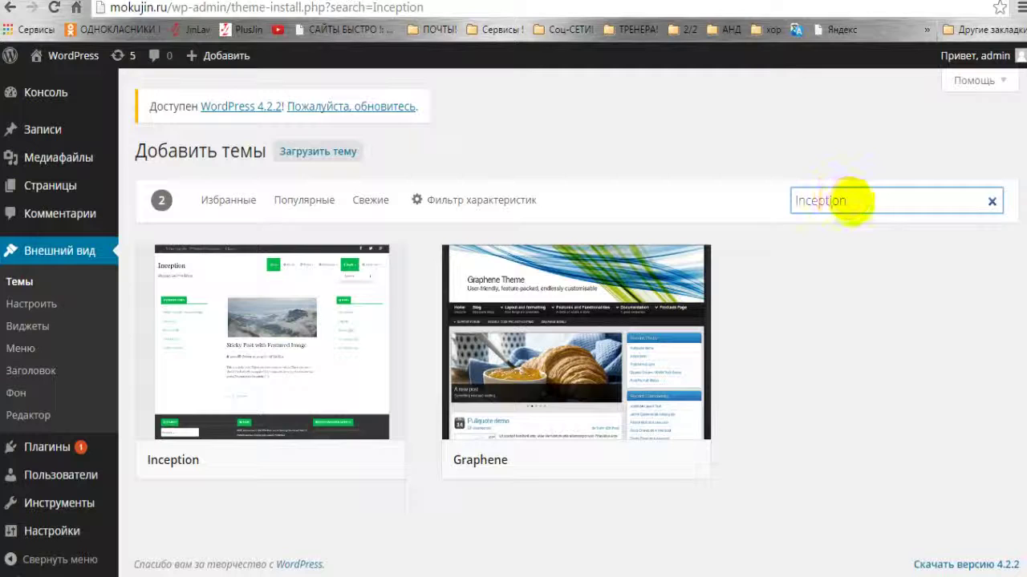
- Install the Inception theme from the search results and activate it on the site
{"action": "mouse_move", "coordinate": [550, 293]}
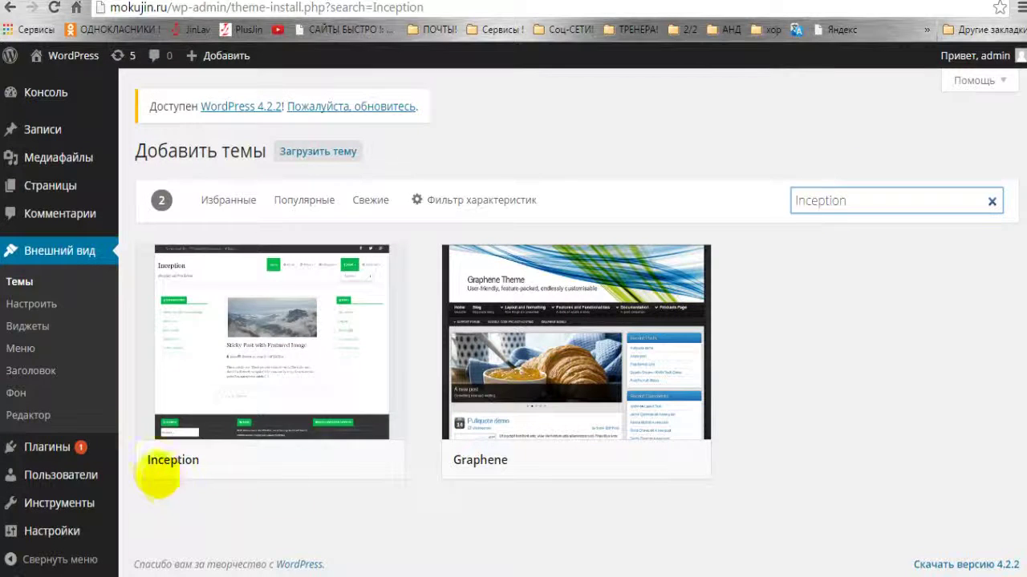
{"action": "mouse_move", "coordinate": [182, 477]}
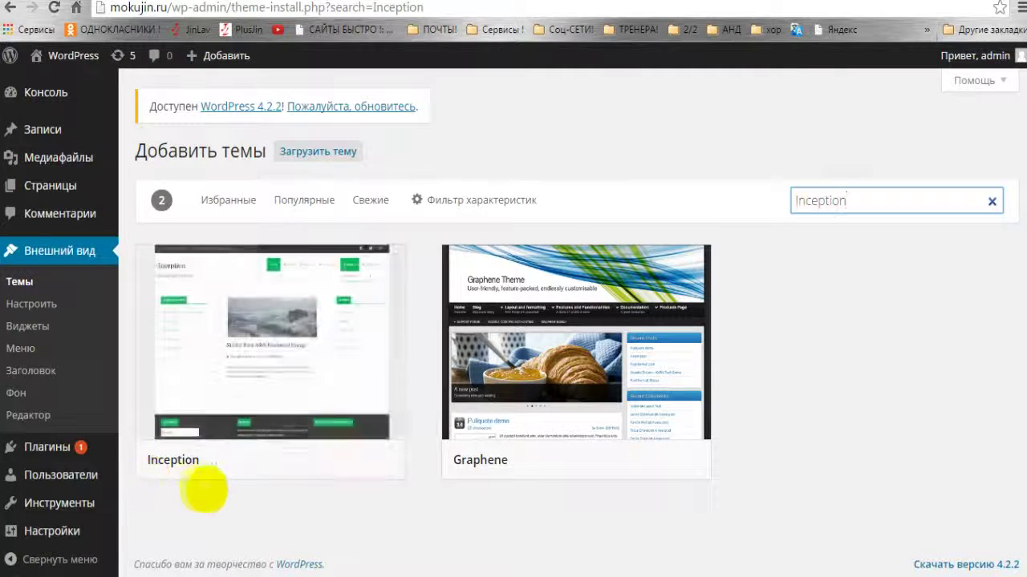
{"action": "mouse_move", "coordinate": [276, 477]}
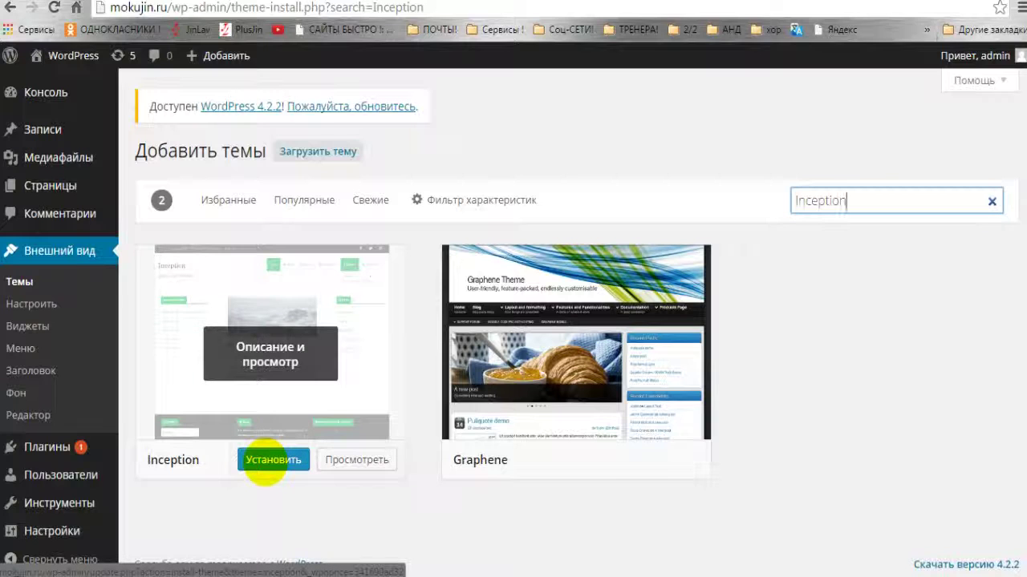
{"action": "left_click", "coordinate": [265, 464]}
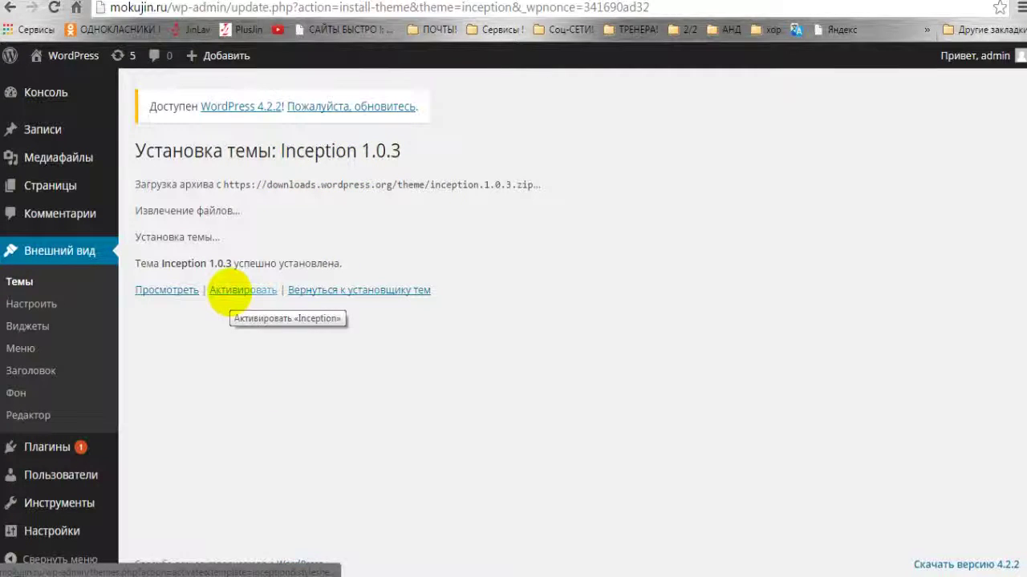
{"action": "left_click", "coordinate": [241, 291]}
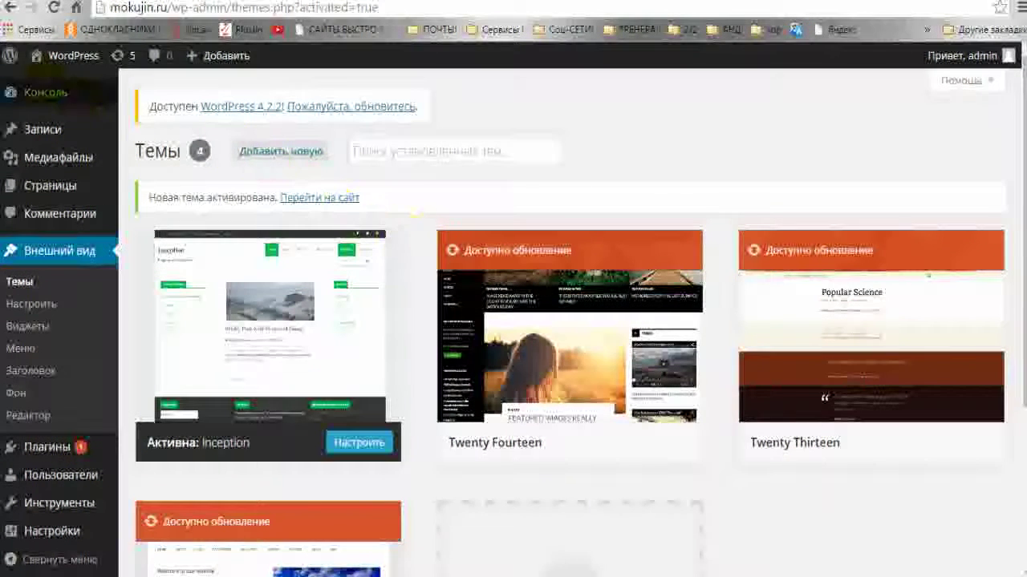
- Open the mokujin.ru home page and examine its header image, post, sidebar widget and footer under the Inception theme
{"action": "mouse_move", "coordinate": [38, 56]}
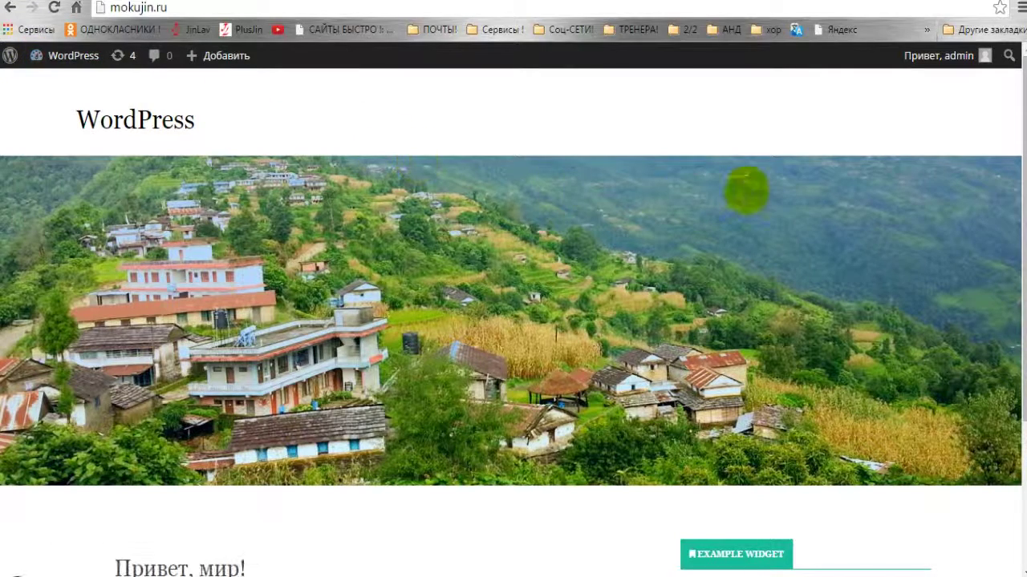
{"action": "scroll", "coordinate": [631, 208], "scroll_direction": "down", "scroll_amount": 3}
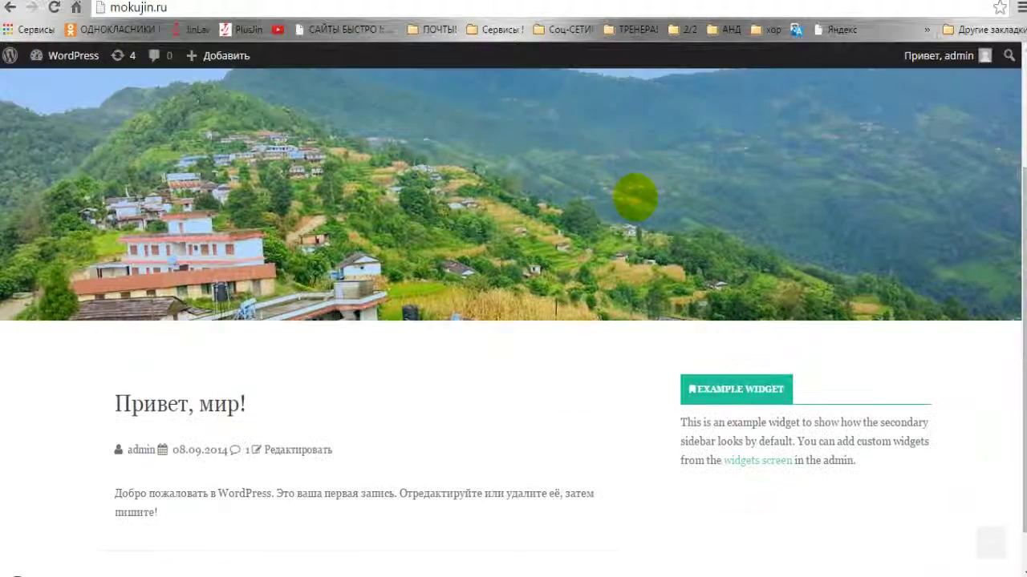
{"action": "scroll", "coordinate": [634, 197], "scroll_direction": "up", "scroll_amount": 3}
{"action": "scroll", "coordinate": [626, 222], "scroll_direction": "down", "scroll_amount": 3}
{"action": "scroll", "coordinate": [629, 226], "scroll_direction": "up", "scroll_amount": 3}
{"action": "scroll", "coordinate": [629, 225], "scroll_direction": "down", "scroll_amount": 3}
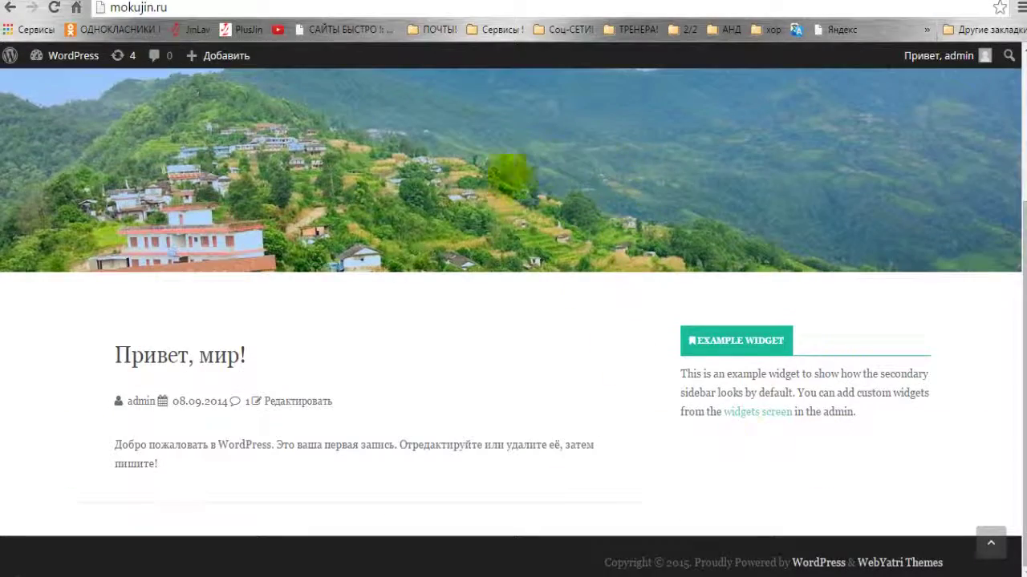
{"action": "scroll", "coordinate": [659, 192], "scroll_direction": "up", "scroll_amount": 2}
{"action": "scroll", "coordinate": [659, 192], "scroll_direction": "up", "scroll_amount": 2}
{"action": "scroll", "coordinate": [366, 142], "scroll_direction": "down", "scroll_amount": 3}
{"action": "scroll", "coordinate": [374, 85], "scroll_direction": "up", "scroll_amount": 3}
{"action": "scroll", "coordinate": [558, 273], "scroll_direction": "down", "scroll_amount": 2}
{"action": "scroll", "coordinate": [558, 272], "scroll_direction": "up", "scroll_amount": 3}
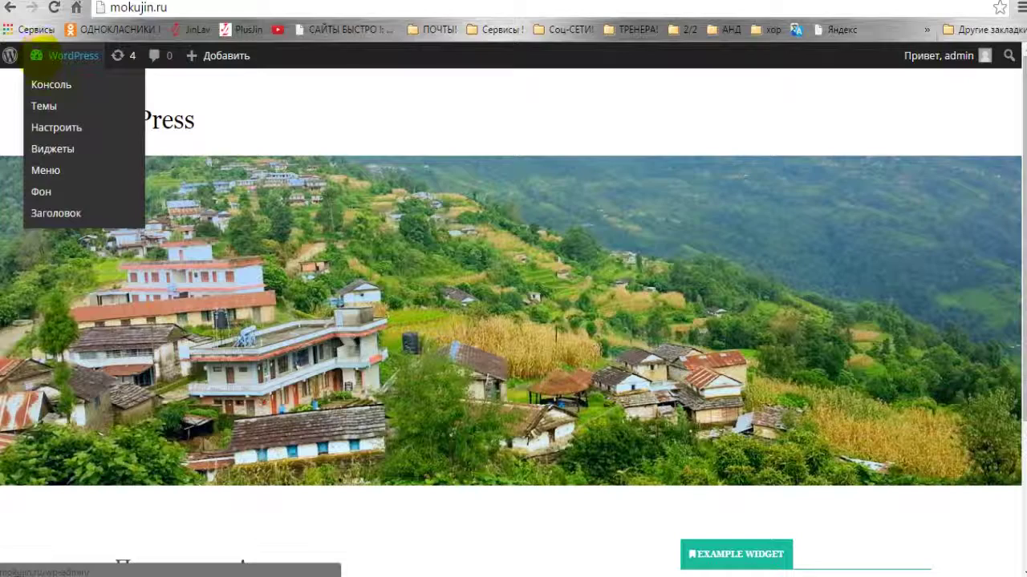
{"action": "scroll", "coordinate": [591, 435], "scroll_direction": "down", "scroll_amount": 3}
{"action": "scroll", "coordinate": [598, 337], "scroll_direction": "up", "scroll_amount": 3}
{"action": "scroll", "coordinate": [446, 409], "scroll_direction": "down", "scroll_amount": 3}
{"action": "scroll", "coordinate": [447, 409], "scroll_direction": "up", "scroll_amount": 3}
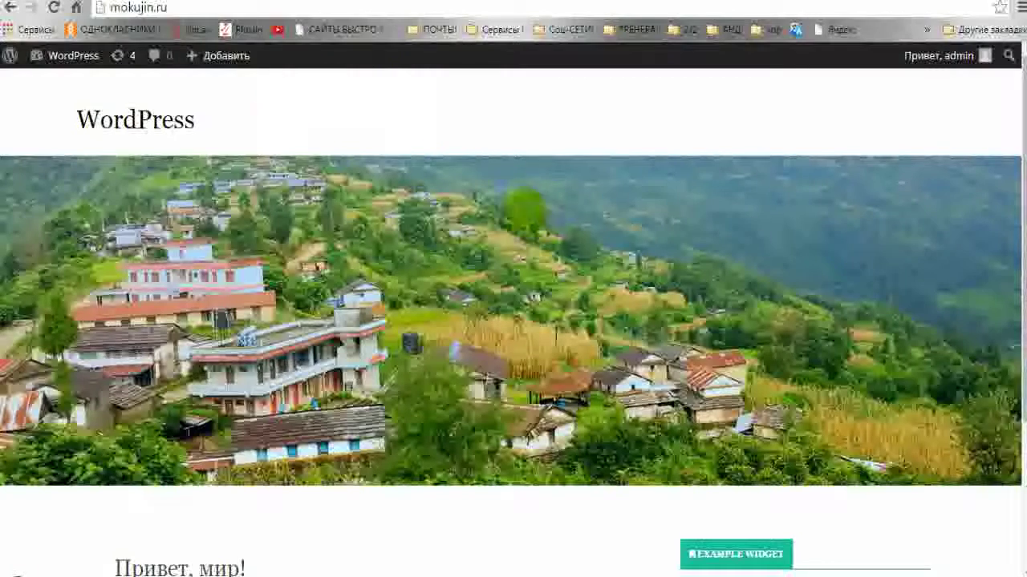
{"action": "scroll", "coordinate": [259, 277], "scroll_direction": "down", "scroll_amount": 3}
{"action": "scroll", "coordinate": [417, 143], "scroll_direction": "up", "scroll_amount": 3}
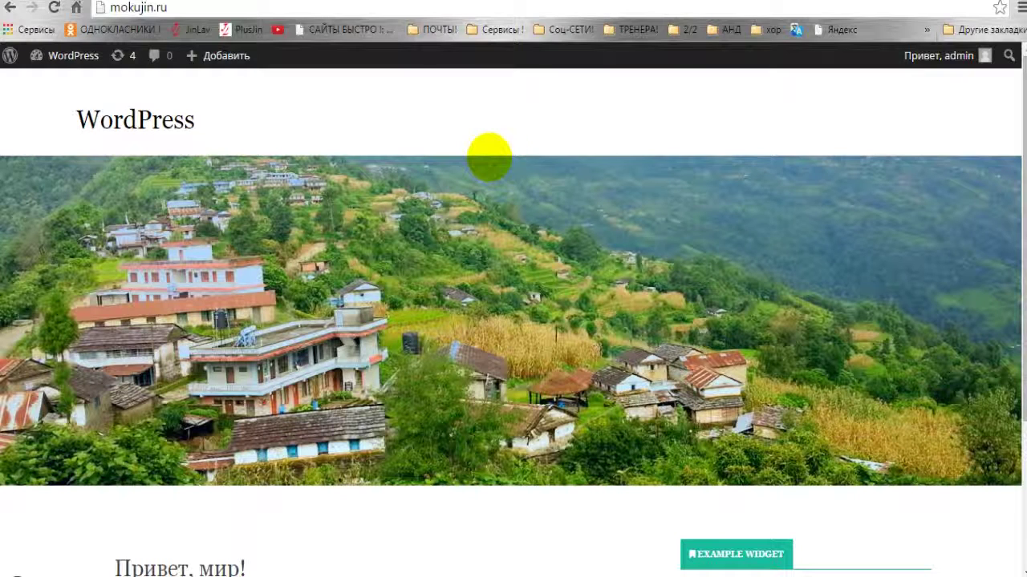
{"action": "mouse_move", "coordinate": [925, 69]}
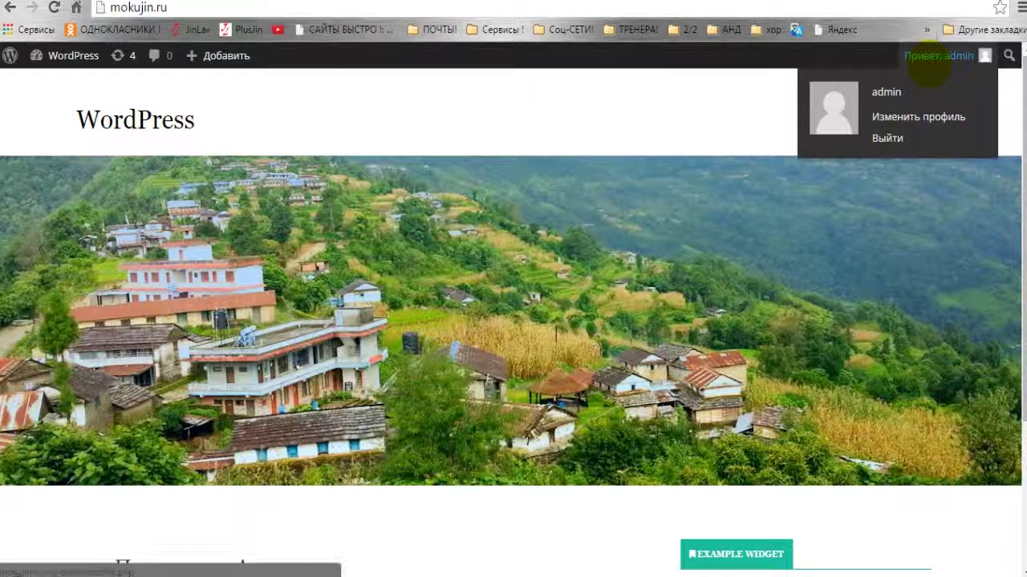